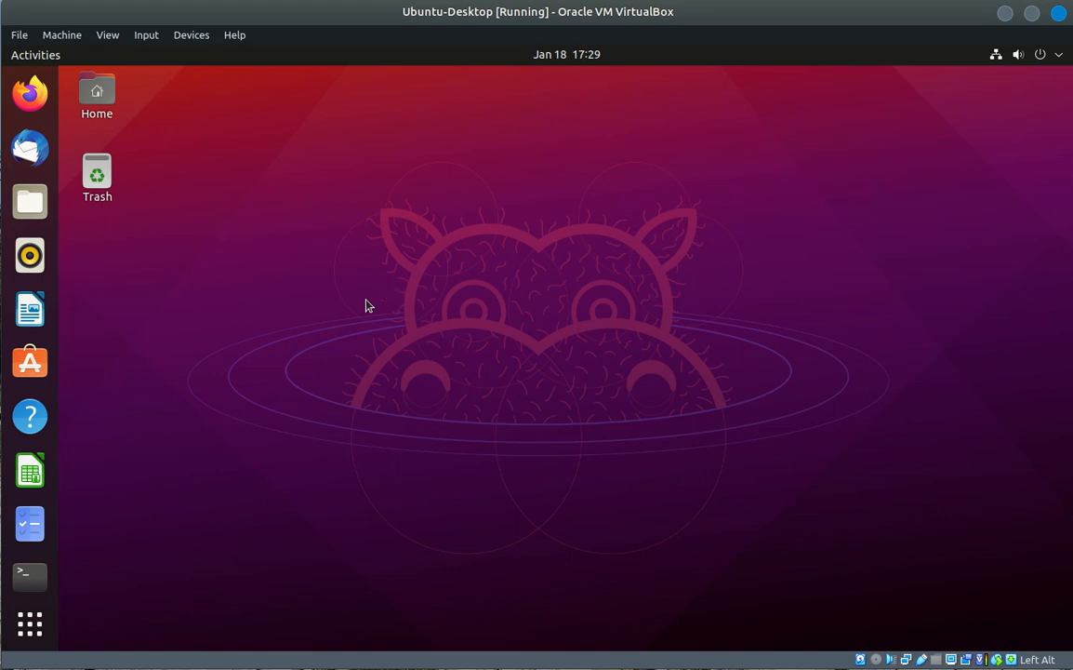
Step: Search the applications for "drivers", open Additional Drivers, and reposition and enlarge its window to view the full driver list
left_click(30, 623)
left_click(468, 99)
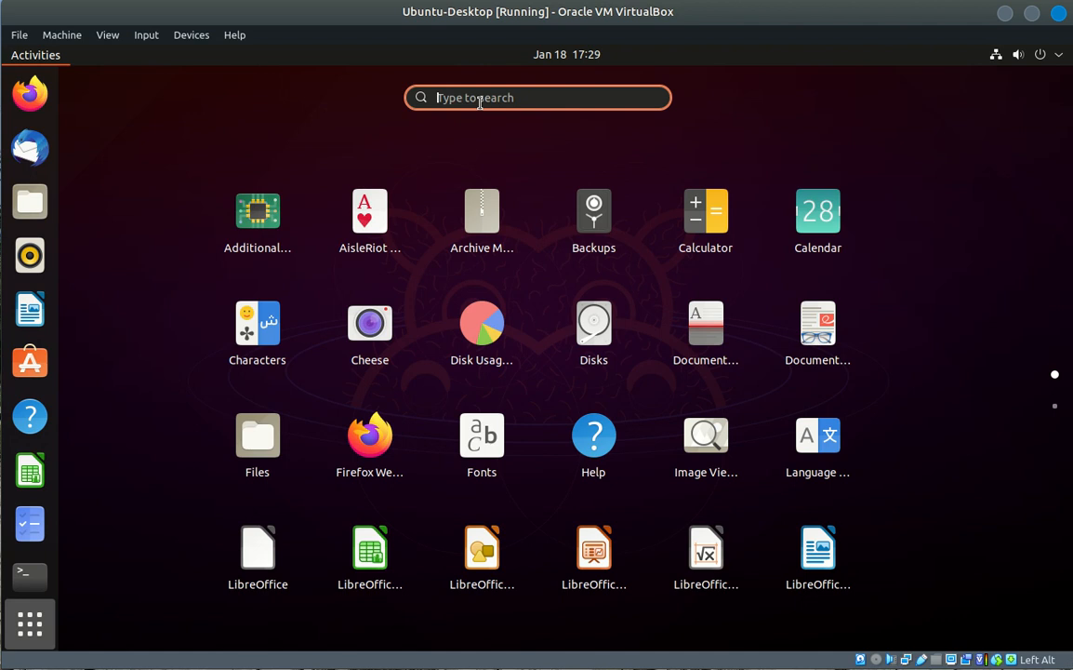
type("drivers")
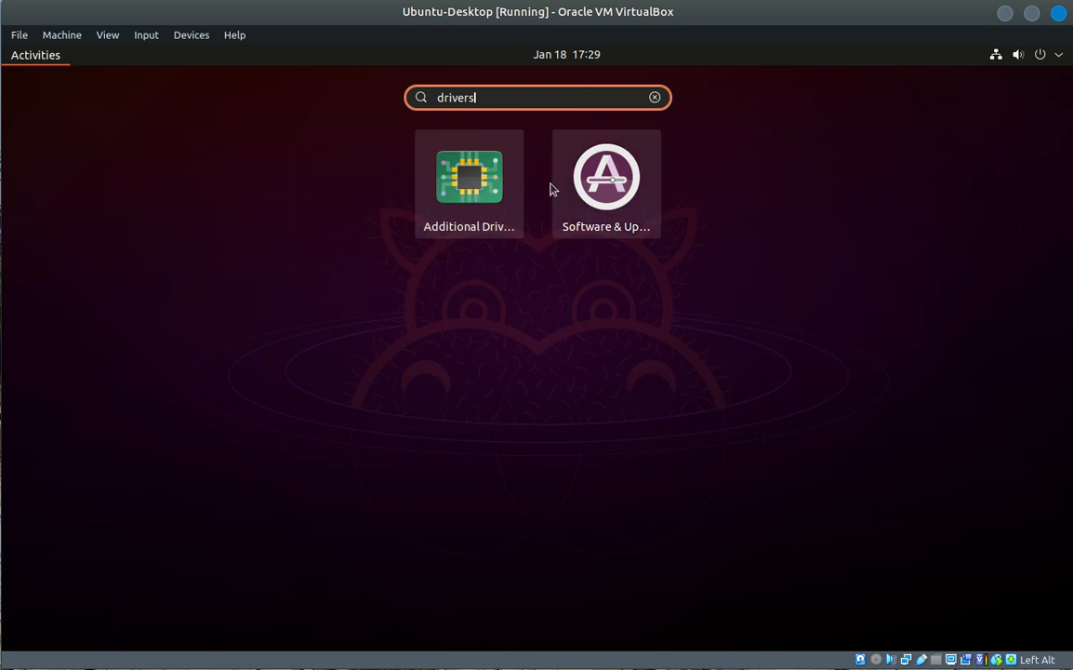
left_click(468, 193)
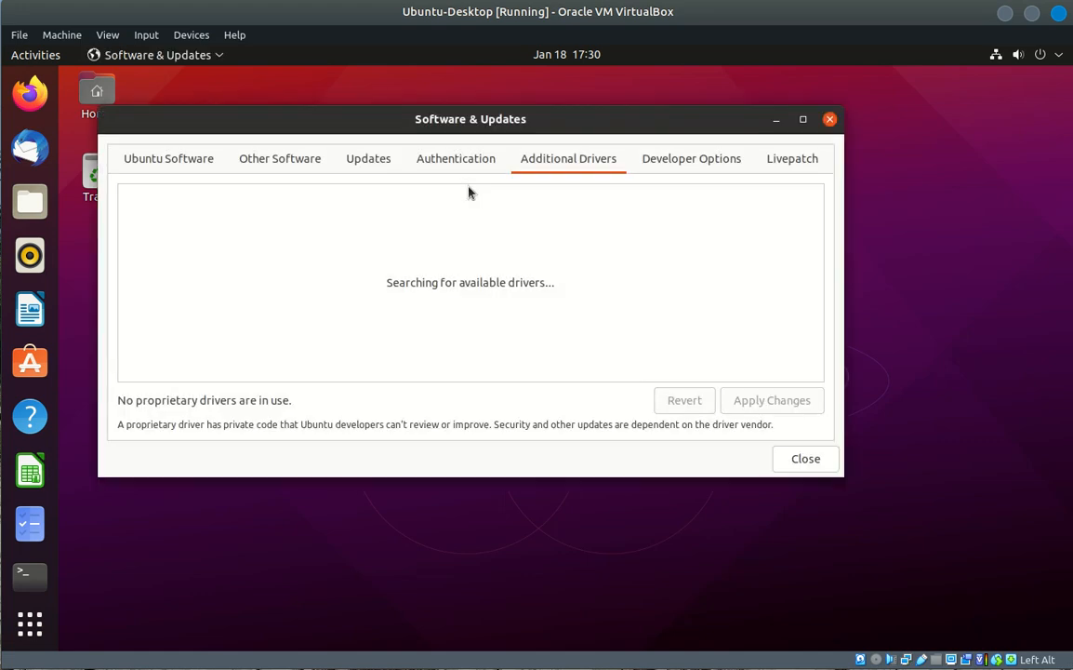
left_click_drag(599, 127, 643, 132)
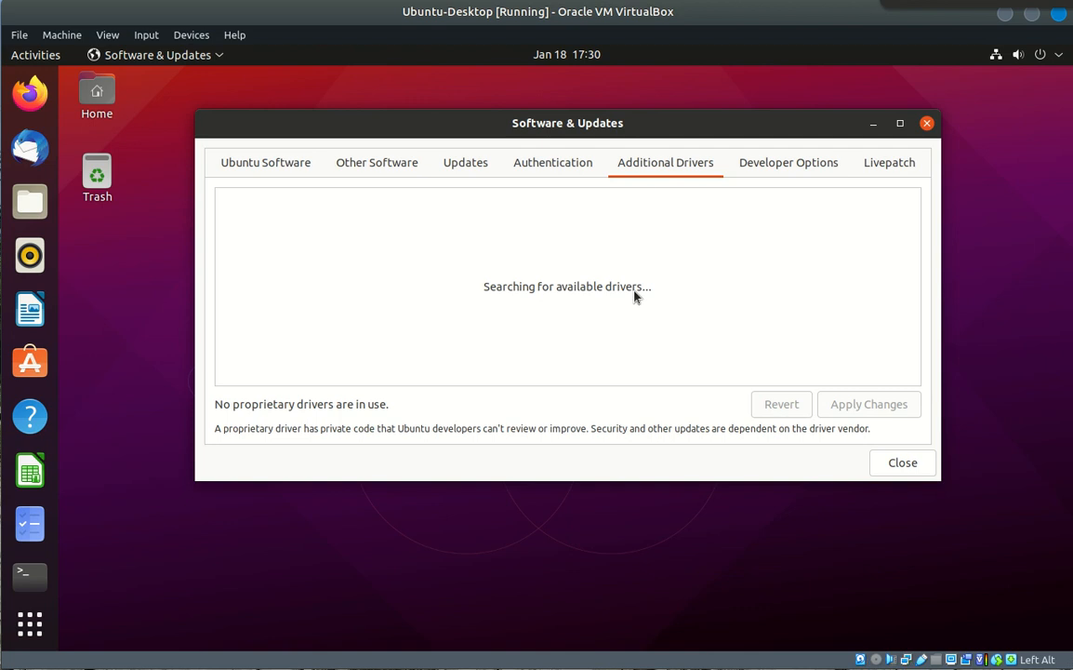
left_click_drag(503, 125, 500, 100)
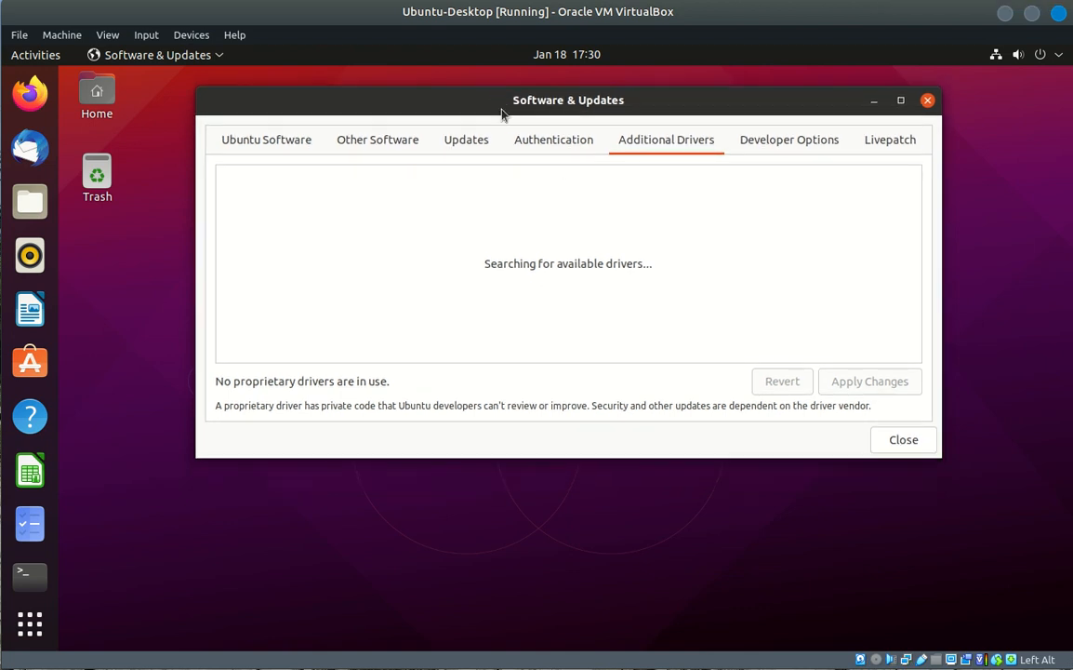
left_click_drag(498, 449, 490, 582)
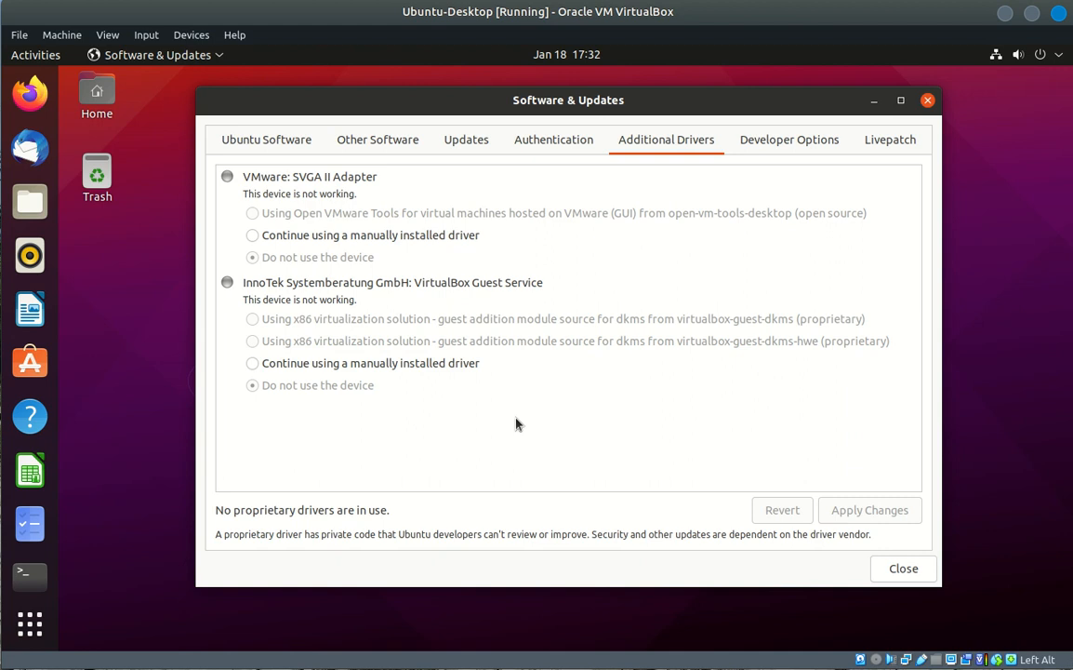
Step: Review the update settings, the other software sources and the Ubuntu software sources
left_click(458, 147)
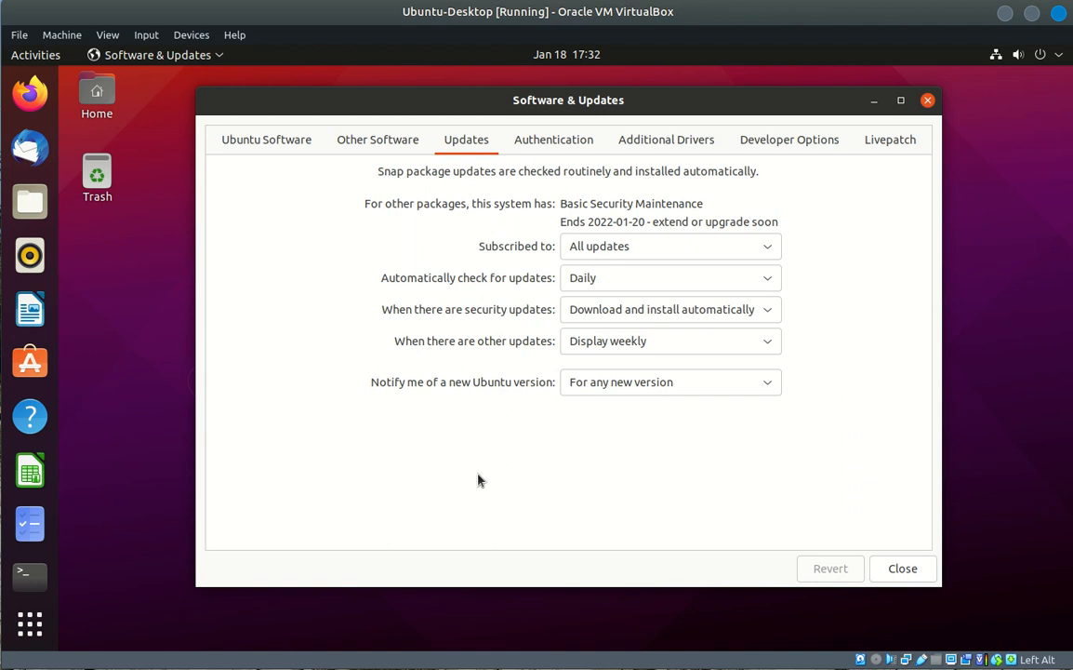
left_click(370, 149)
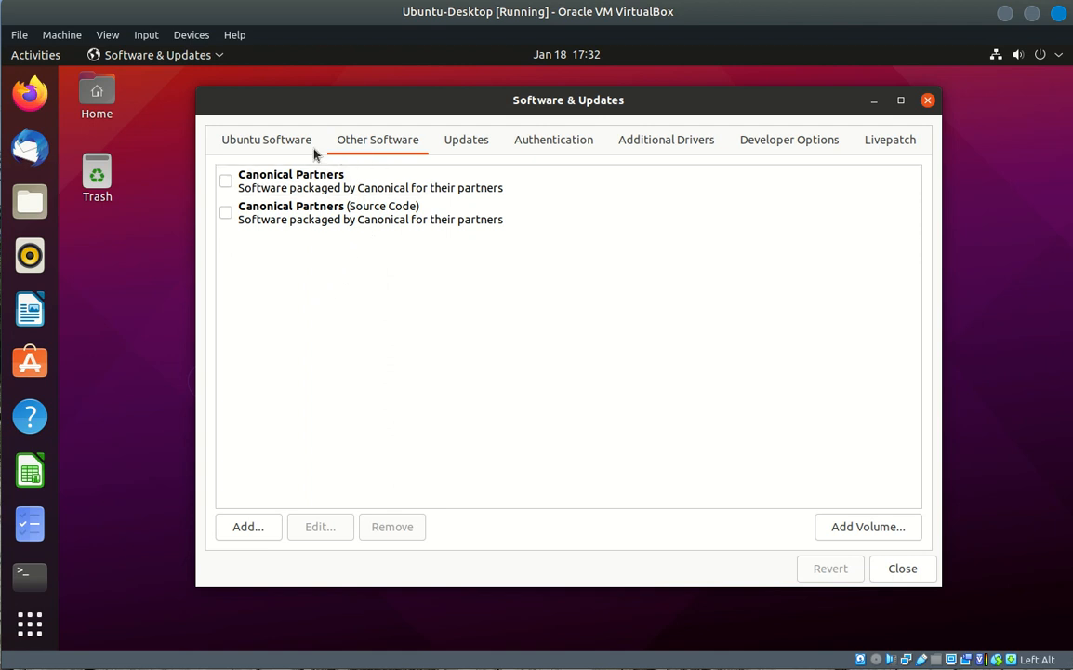
left_click(265, 142)
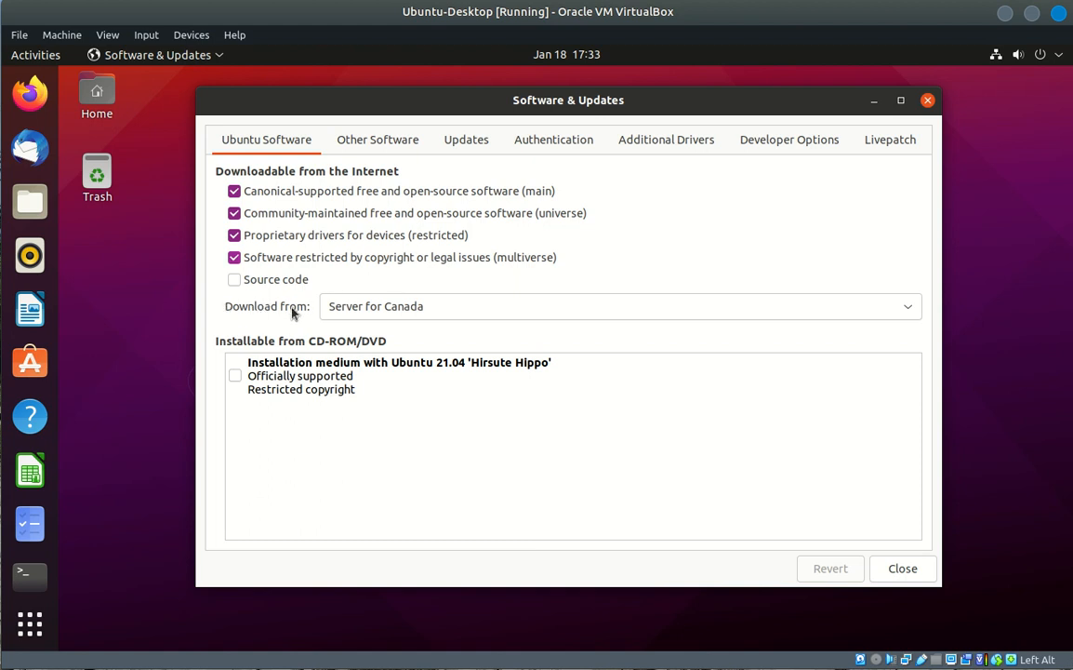
Step: Browse the alternative download servers for Canada and cancel without choosing one
left_click(507, 314)
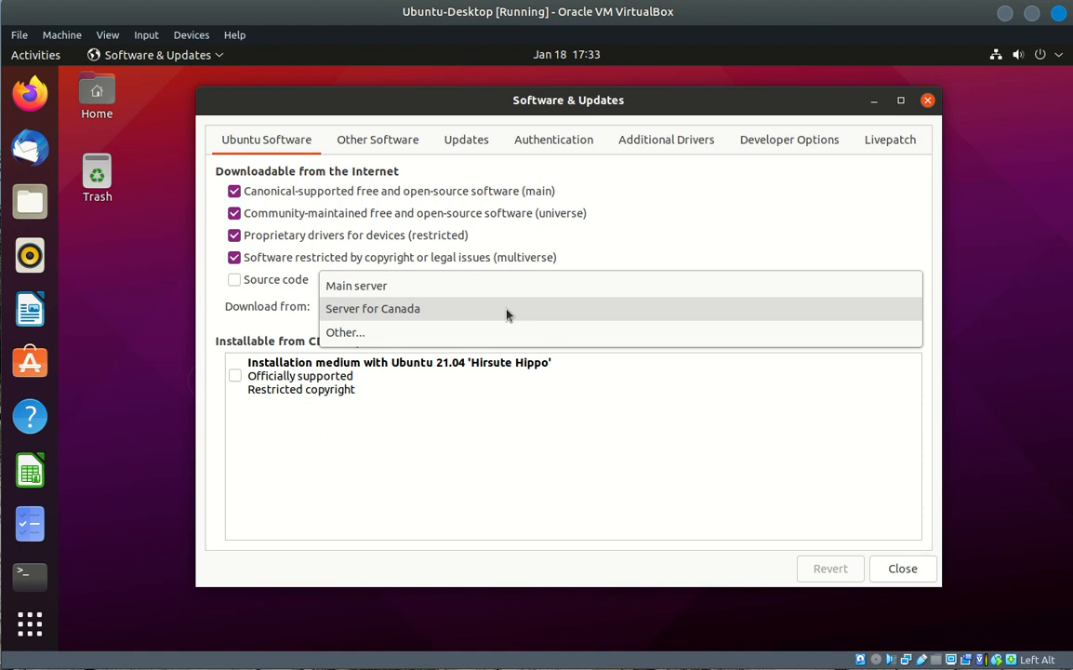
left_click(453, 340)
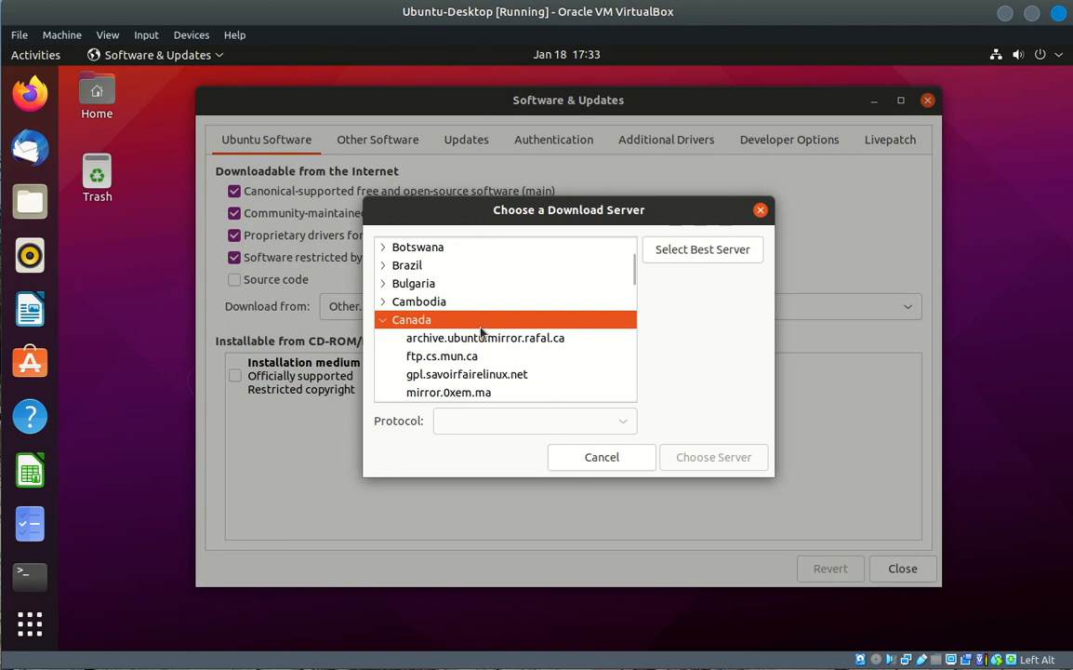
scroll(484, 358, "down", 2)
scroll(484, 358, "down", 5)
scroll(484, 361, "up", 10)
scroll(483, 362, "down", 5)
scroll(485, 344, "up", 2)
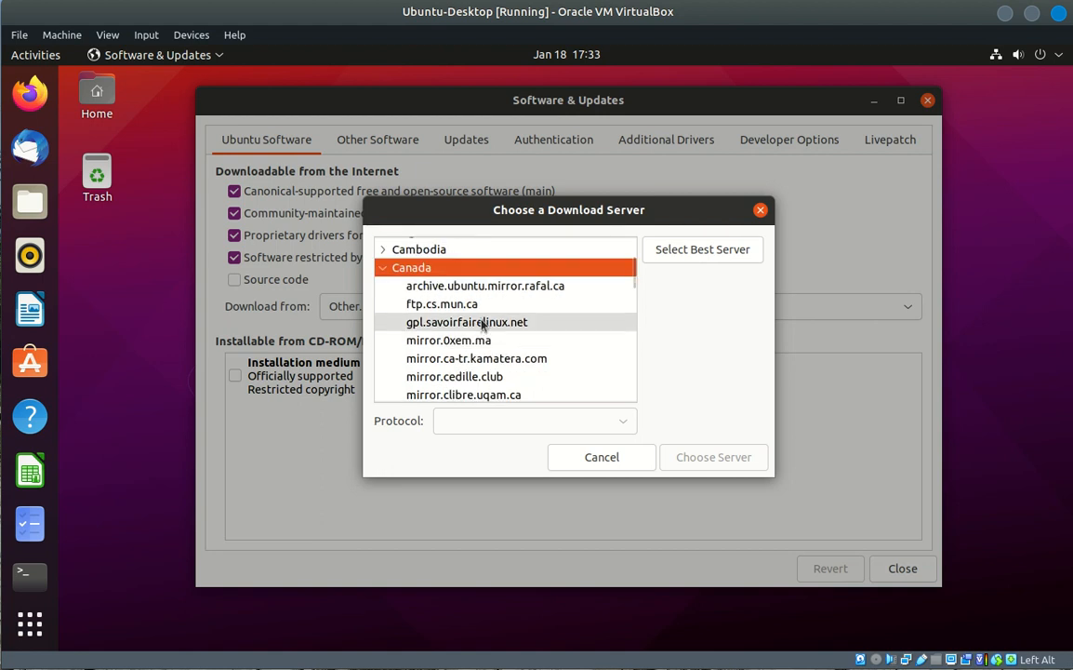
scroll(482, 321, "down", 5)
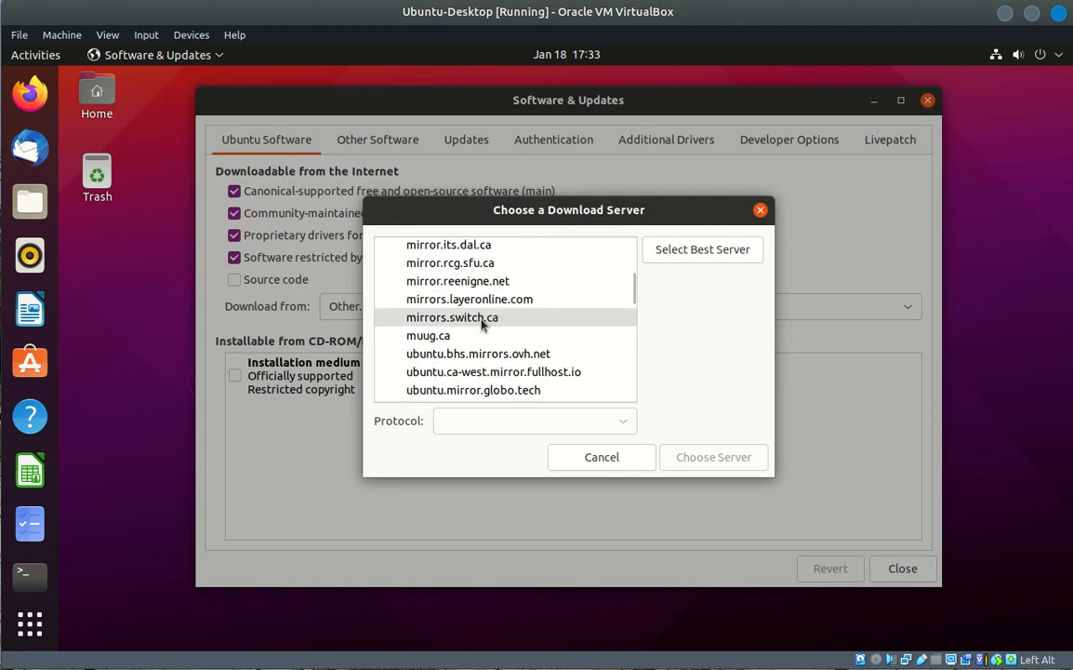
left_click(602, 457)
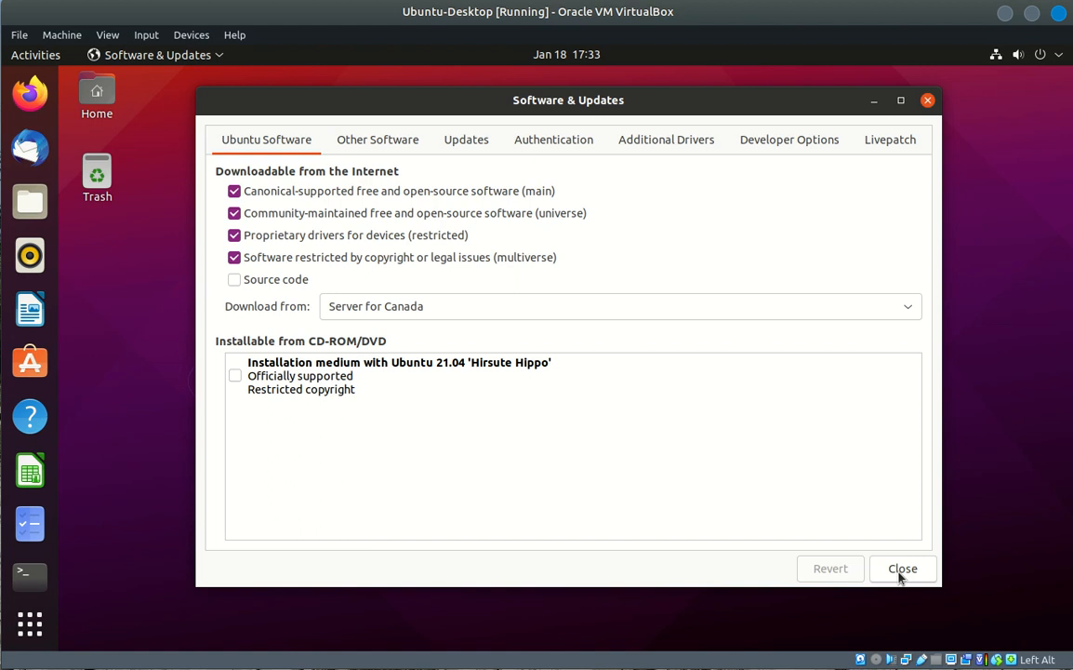
Step: Check the download server choices once more and close the software and updates settings unchanged
left_click(629, 316)
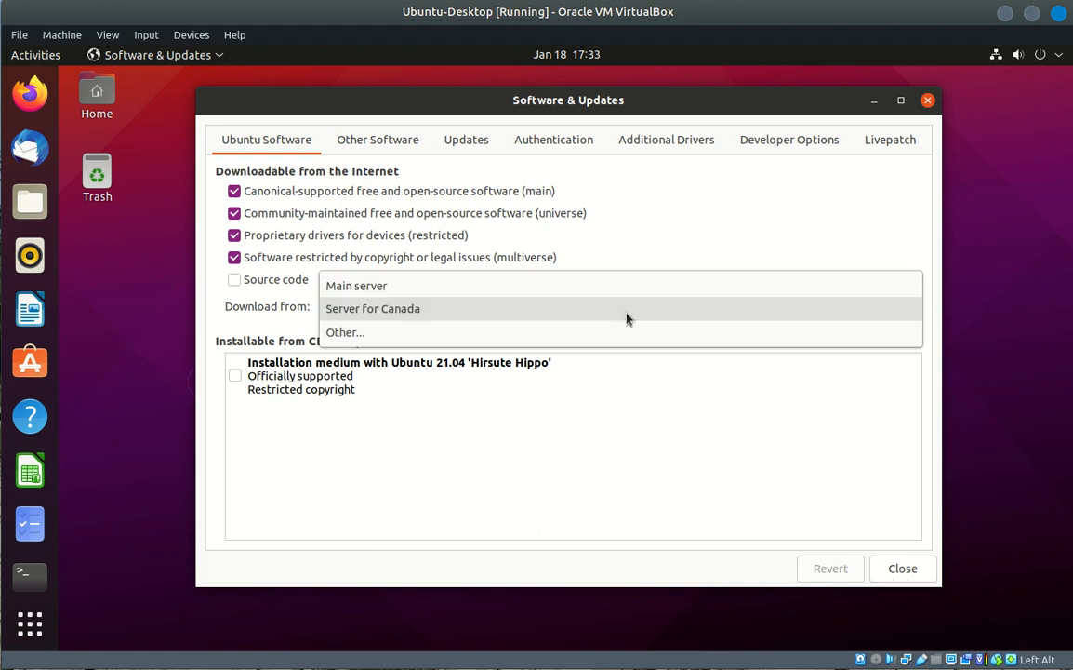
left_click(686, 481)
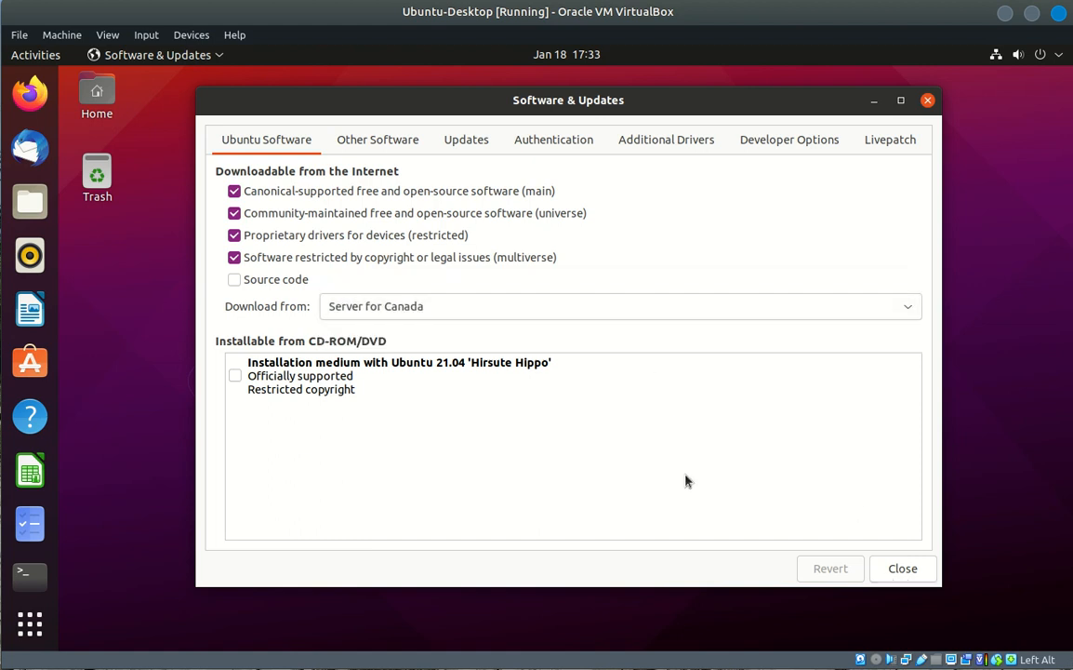
left_click(902, 570)
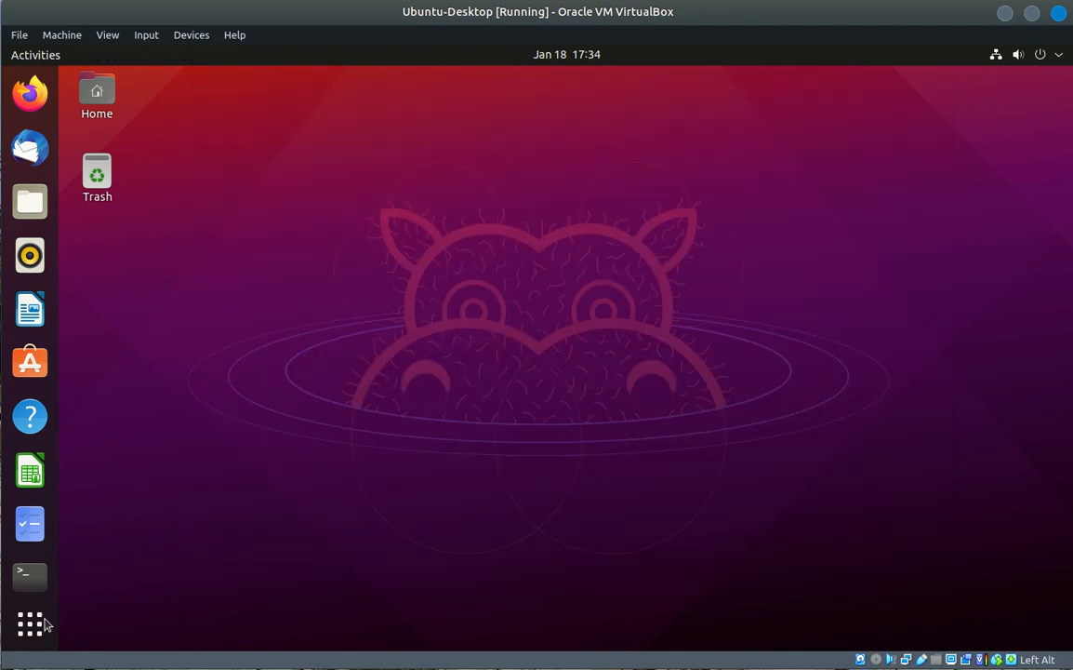
Step: Search the applications for "ter", open Terminal with its window moved and enlarged for viewing, and close it
left_click(32, 635)
left_click(519, 100)
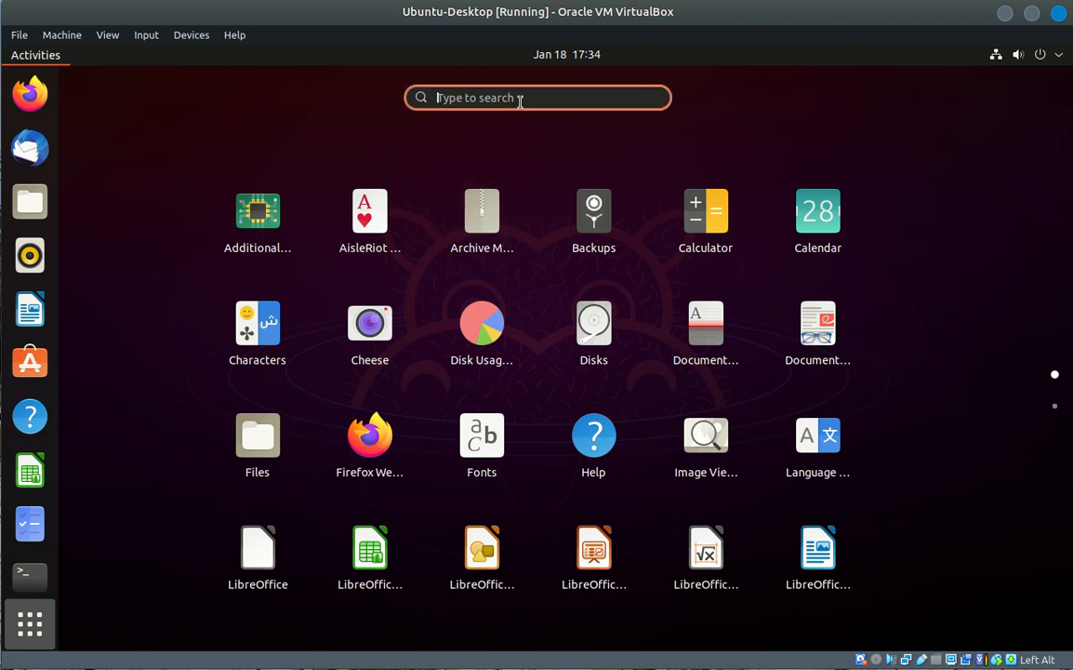
type("ter")
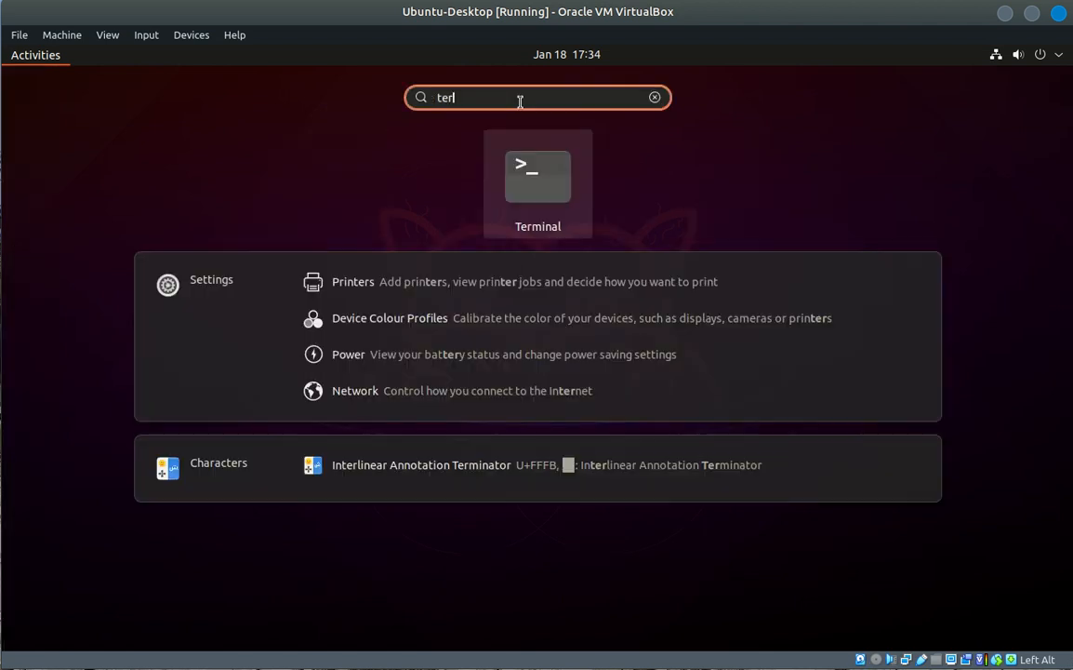
left_click(523, 193)
left_click_drag(312, 125, 349, 118)
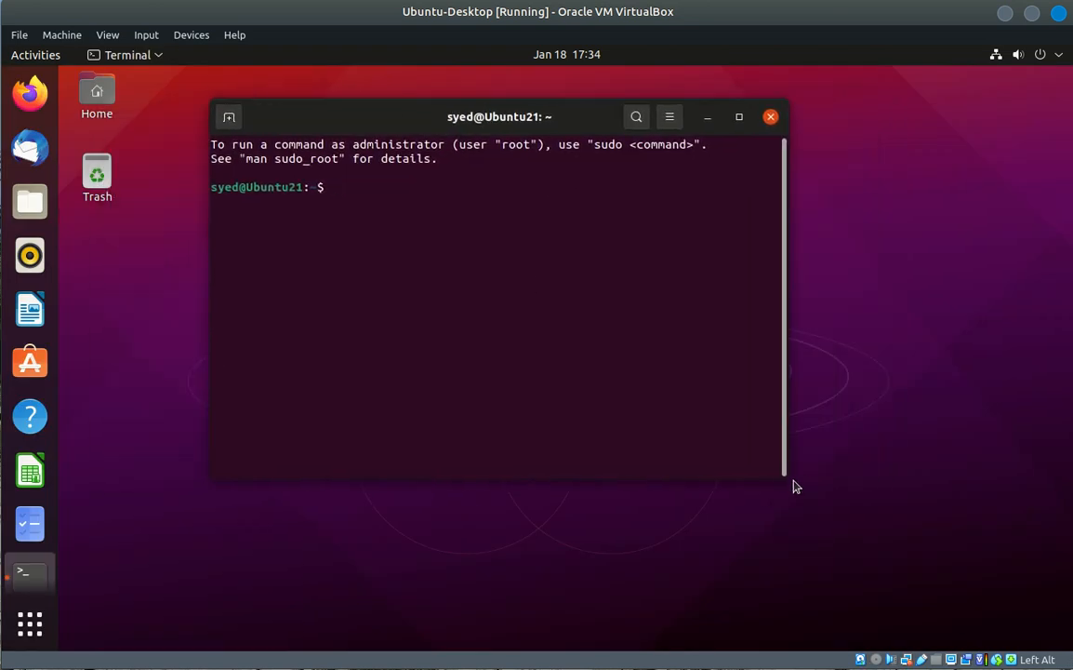
left_click_drag(786, 478, 840, 551)
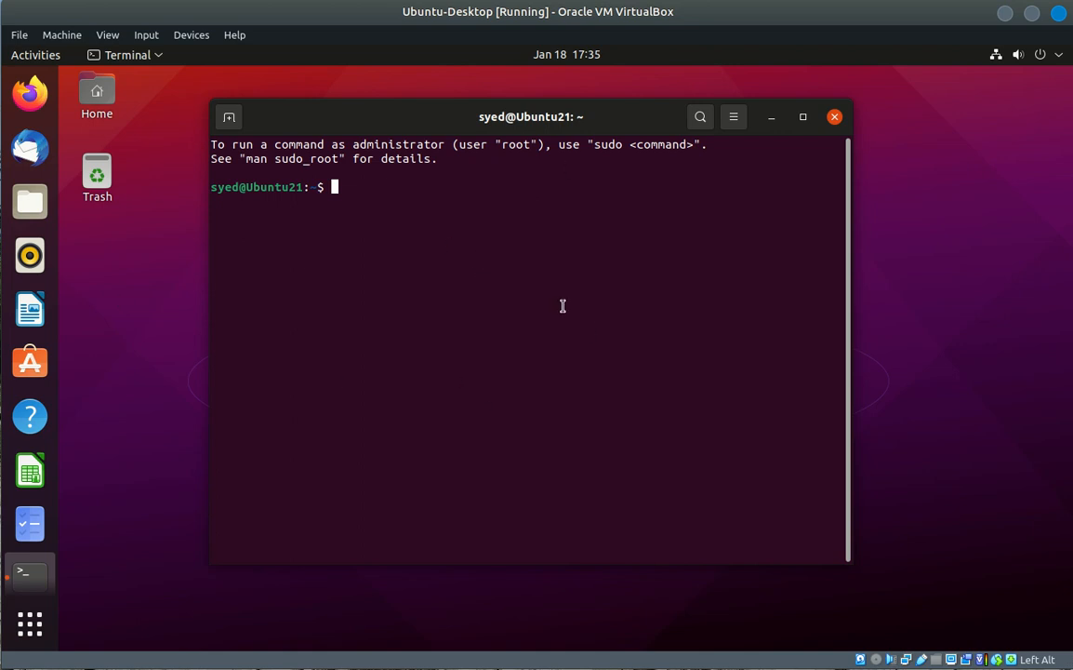
left_click(835, 117)
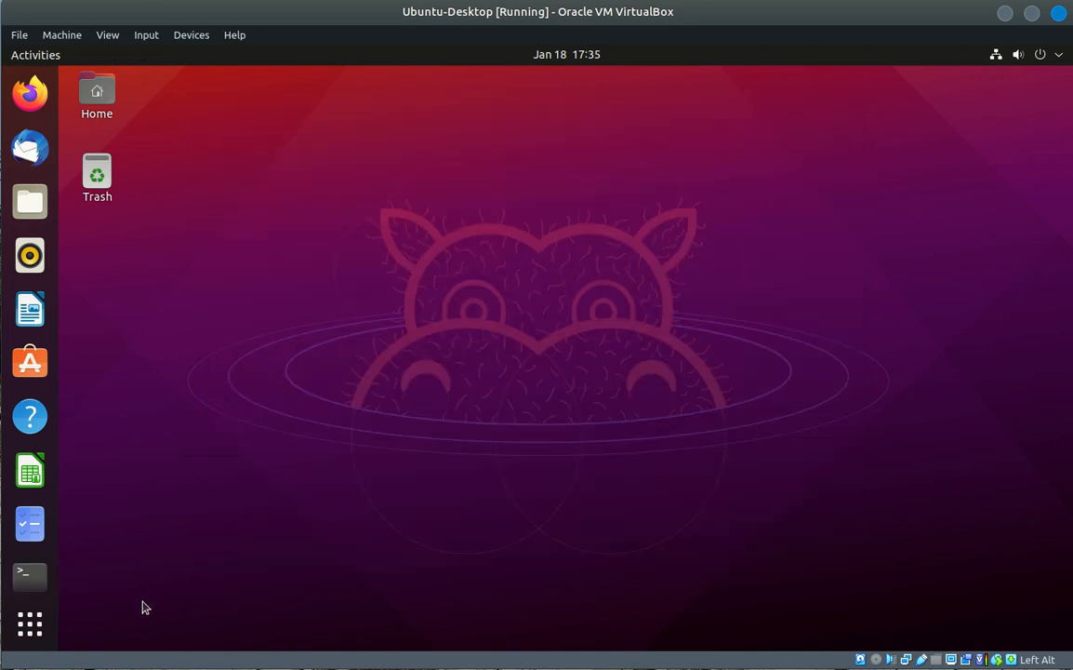
Step: Look over the grid of installed applications and return to the desktop
left_click(29, 625)
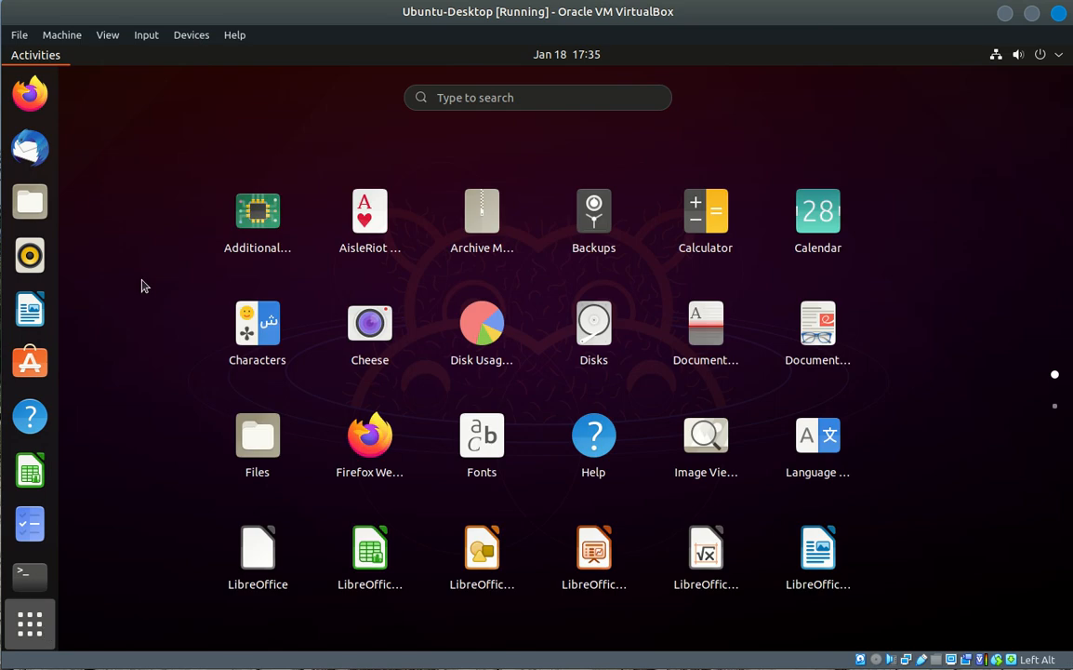
left_click(30, 623)
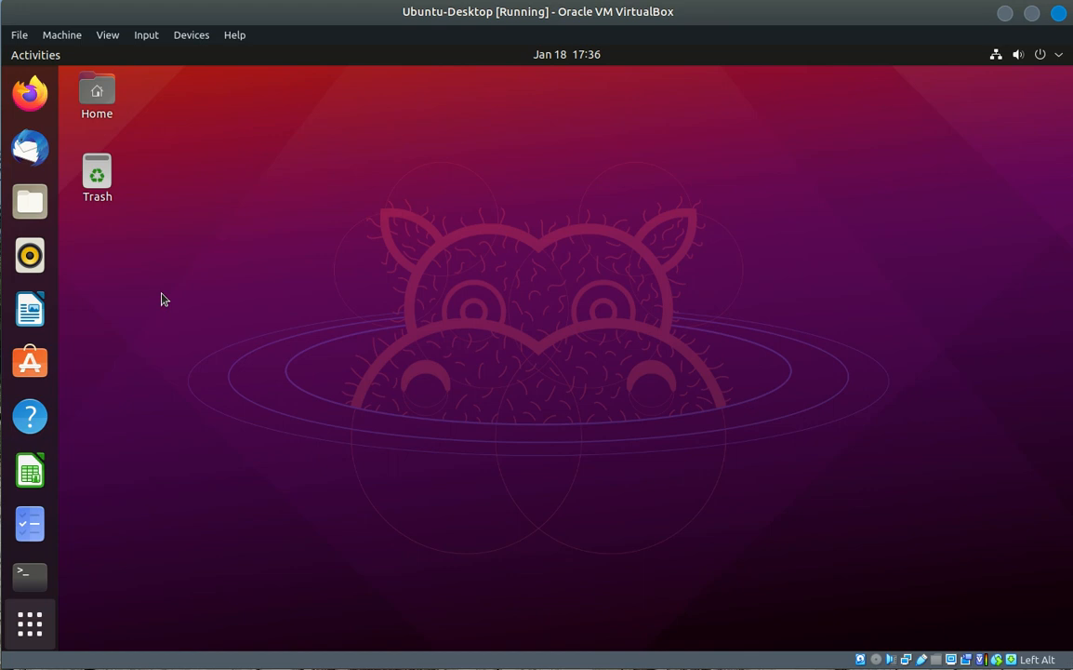
Step: Open the Home folder in the file manager and view the actions available for it
left_click(37, 201)
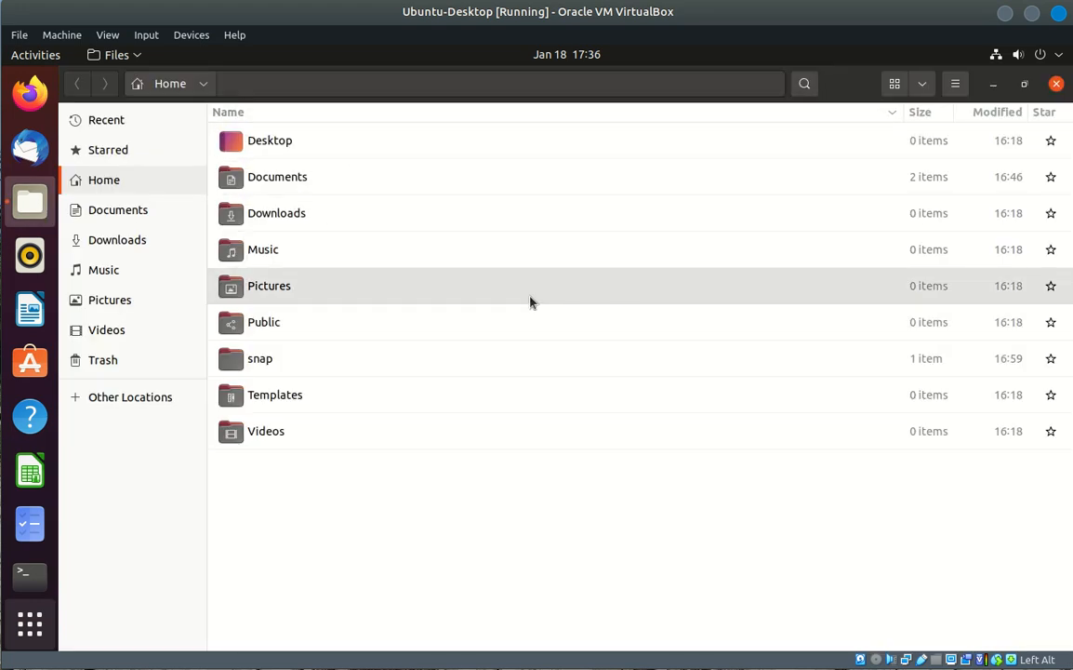
left_click(171, 85)
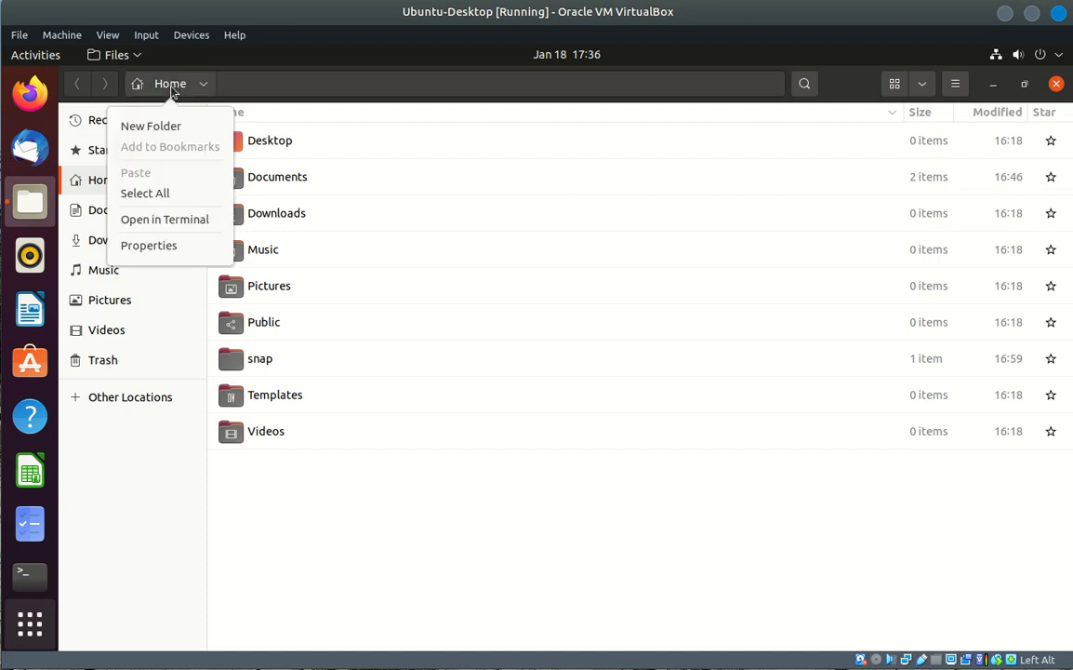
left_click(355, 527)
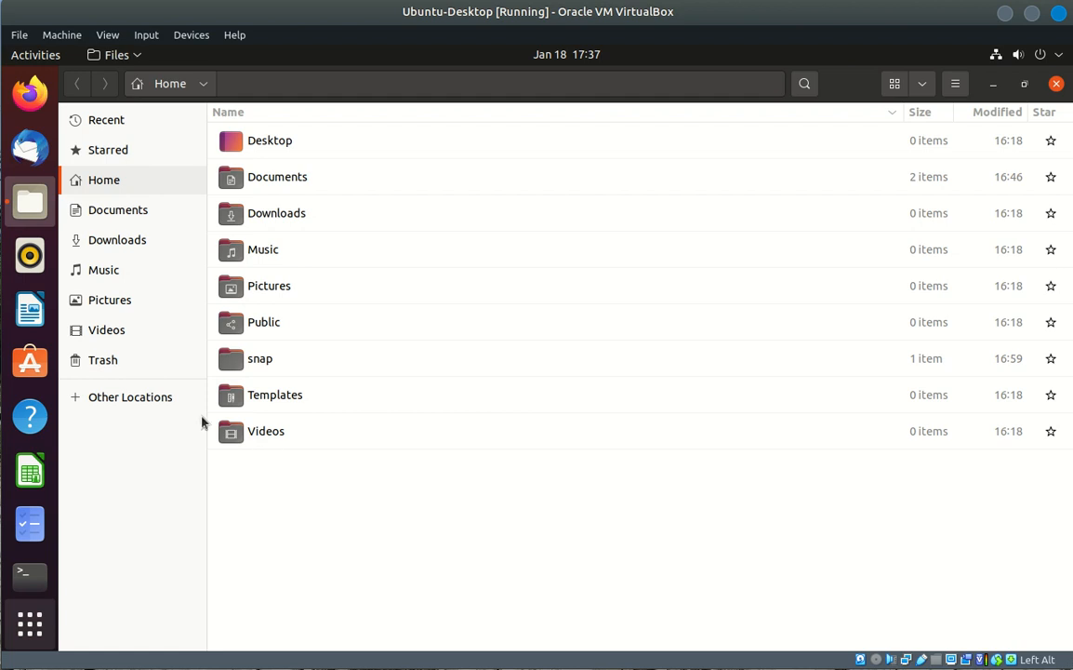
Step: Show Other Locations and try twice to open the Windows Network, cancelling each attempt
left_click(133, 402)
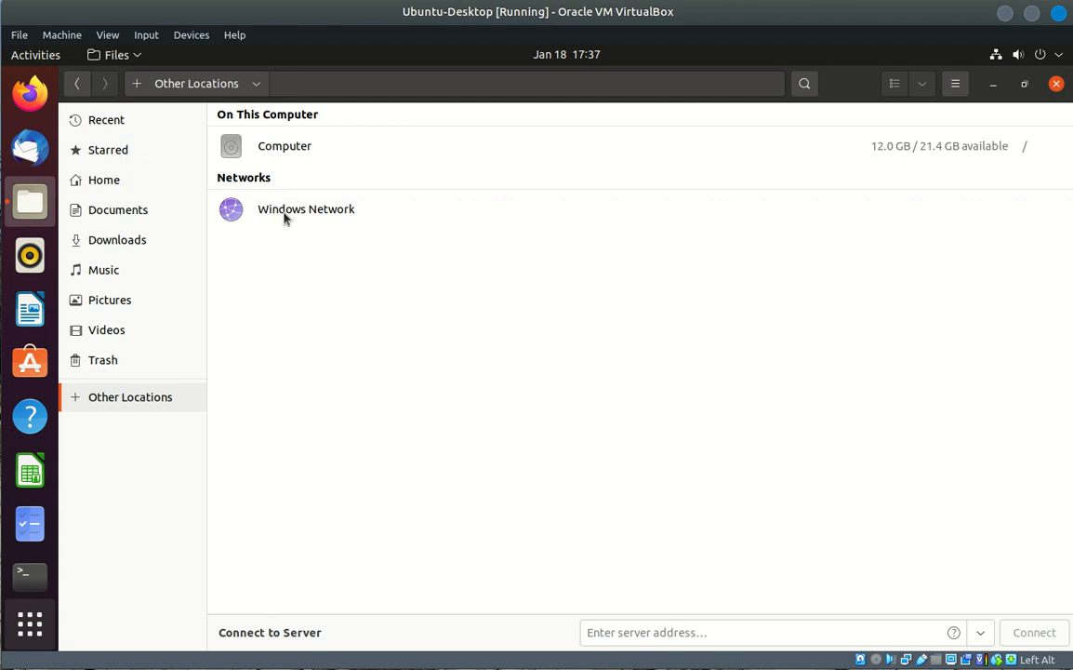
left_click(227, 214)
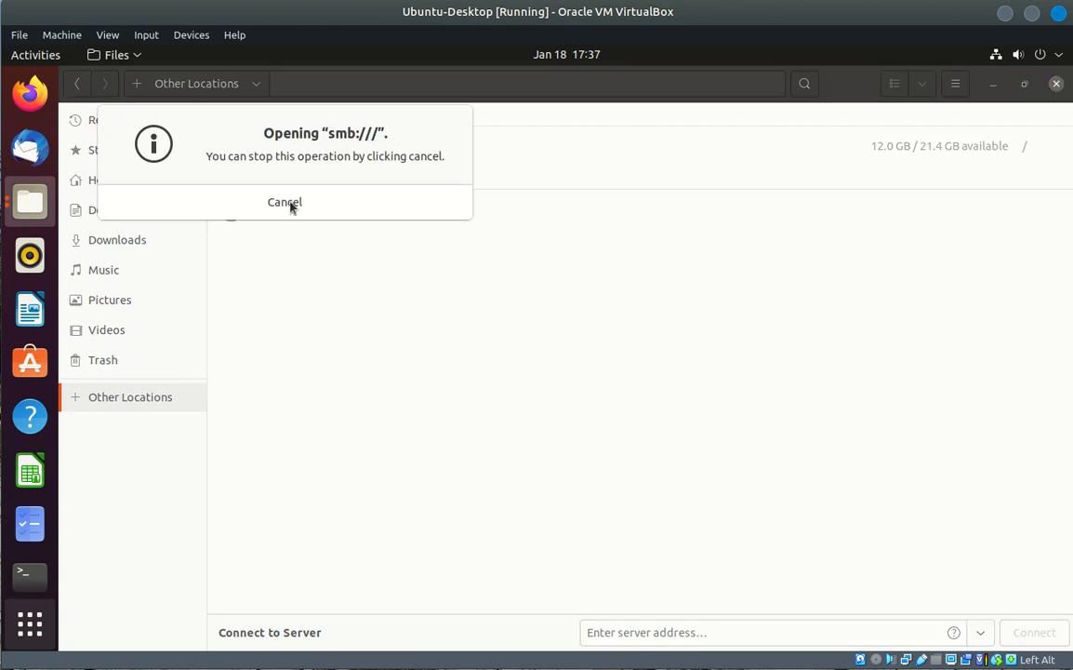
left_click(285, 203)
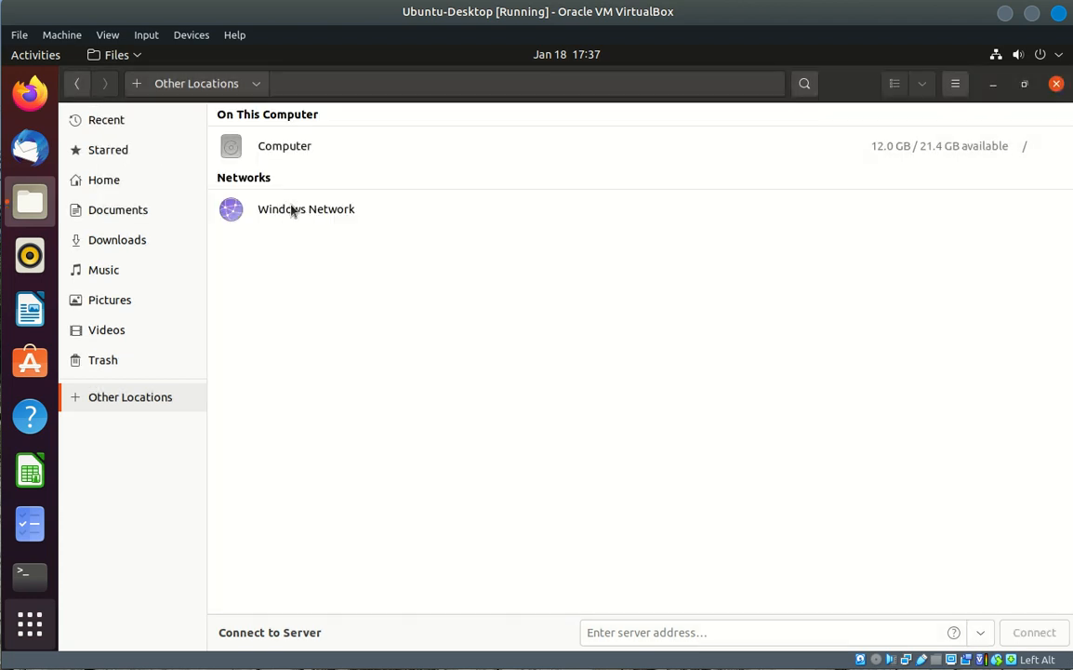
left_click(291, 211)
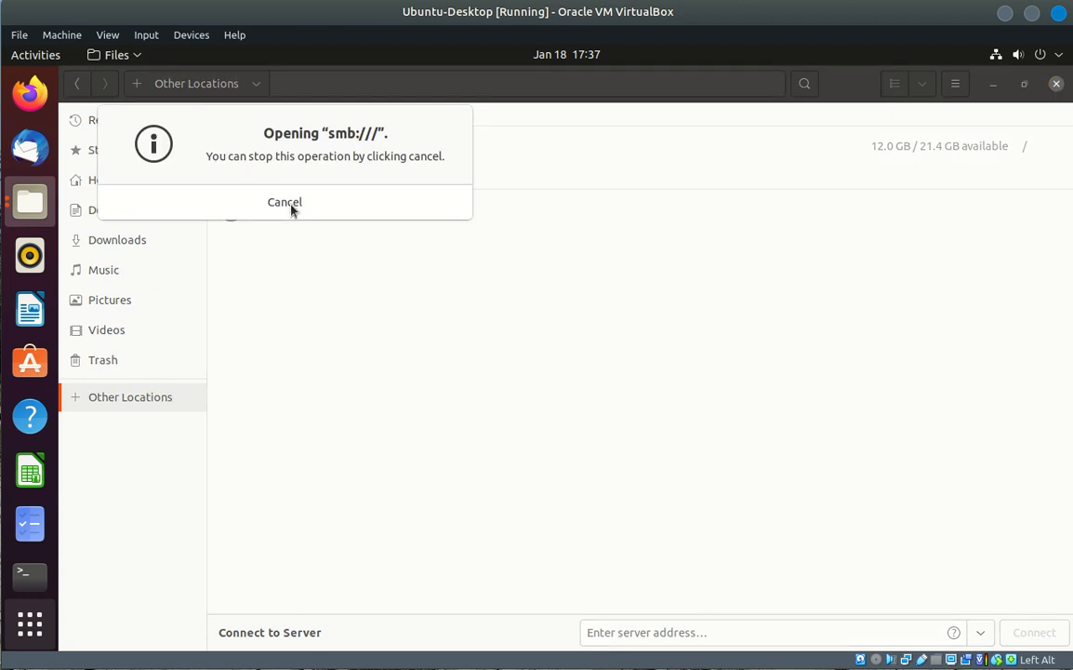
left_click(291, 207)
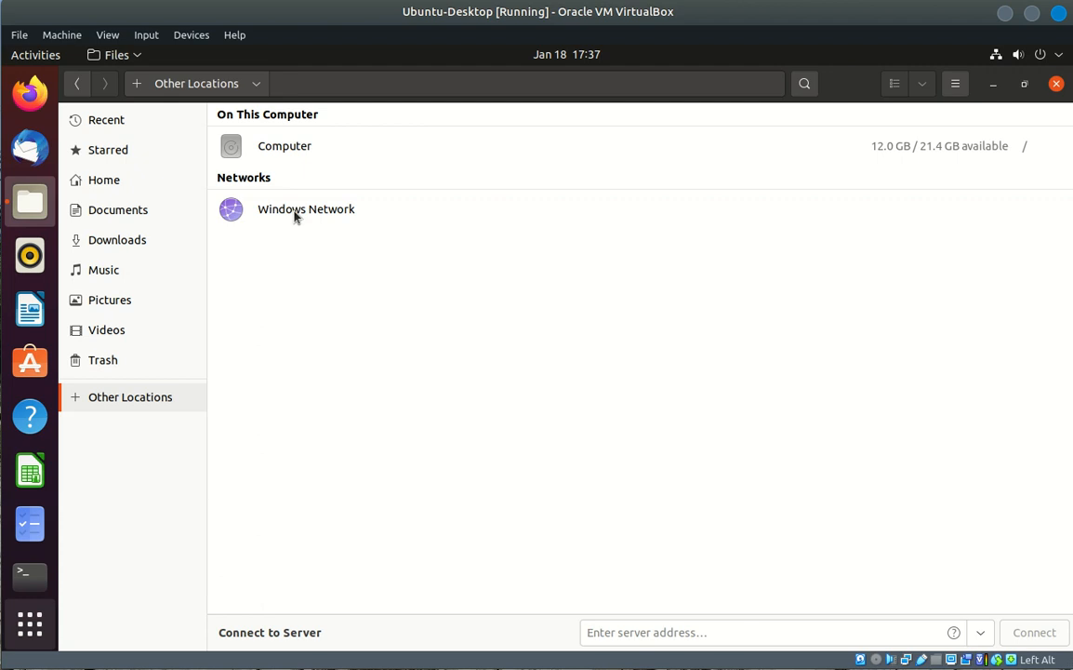
Step: Open Computer and look through the folders at the root of the file system
left_click(294, 146)
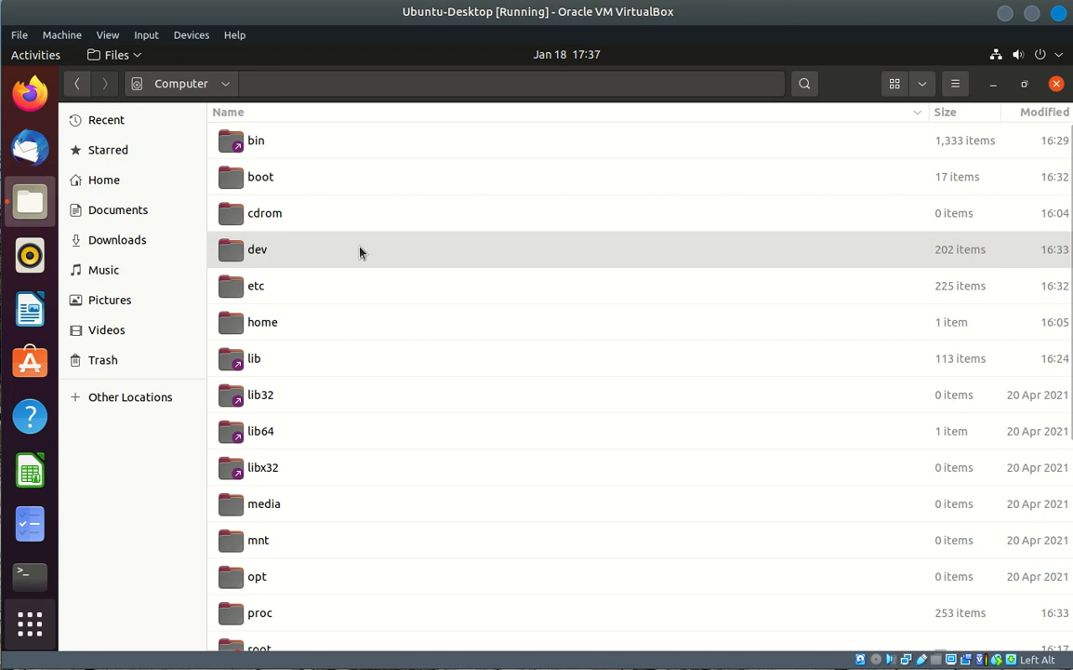
scroll(360, 251, "down", 5)
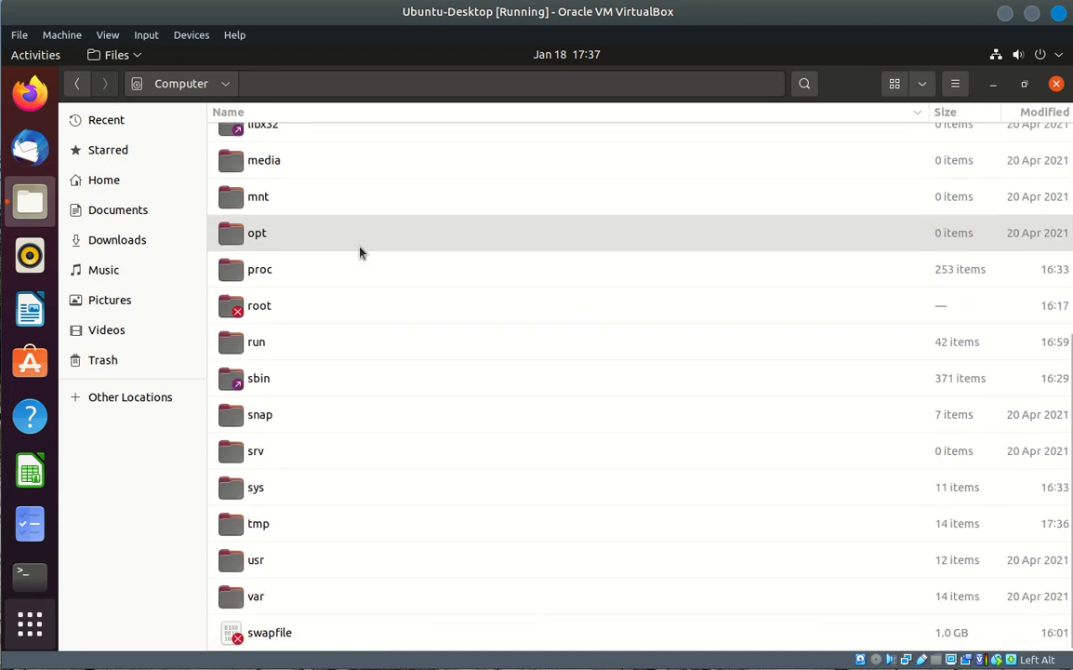
scroll(360, 251, "up", 5)
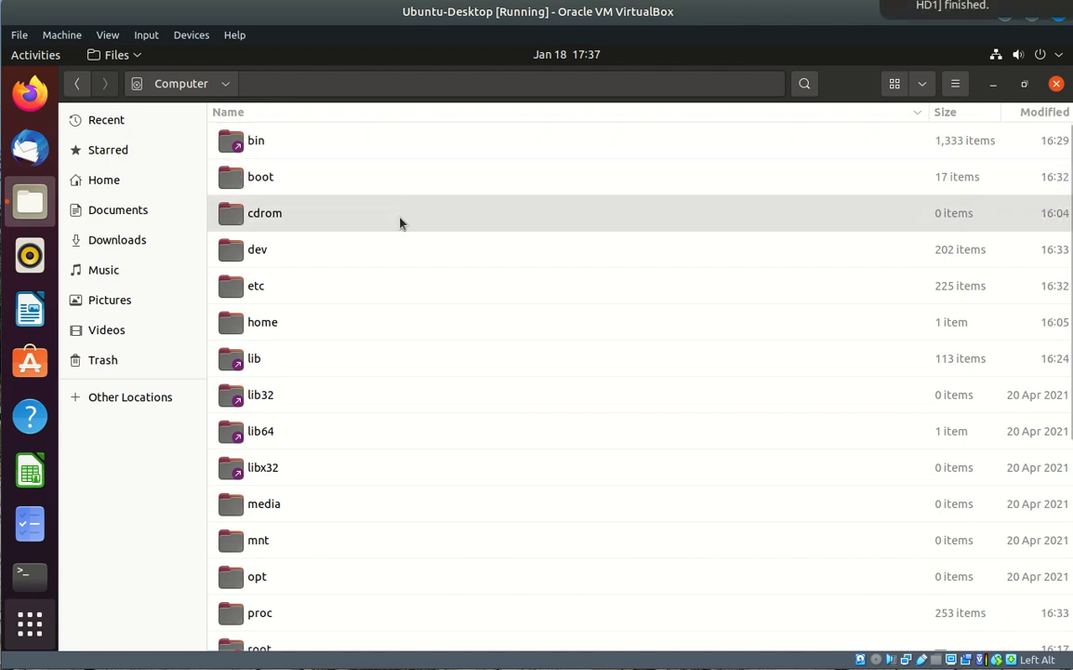
Step: Review the complete list of root directories from bin to swapfile and close the file manager
scroll(395, 227, "down", 5)
scroll(389, 238, "up", 5)
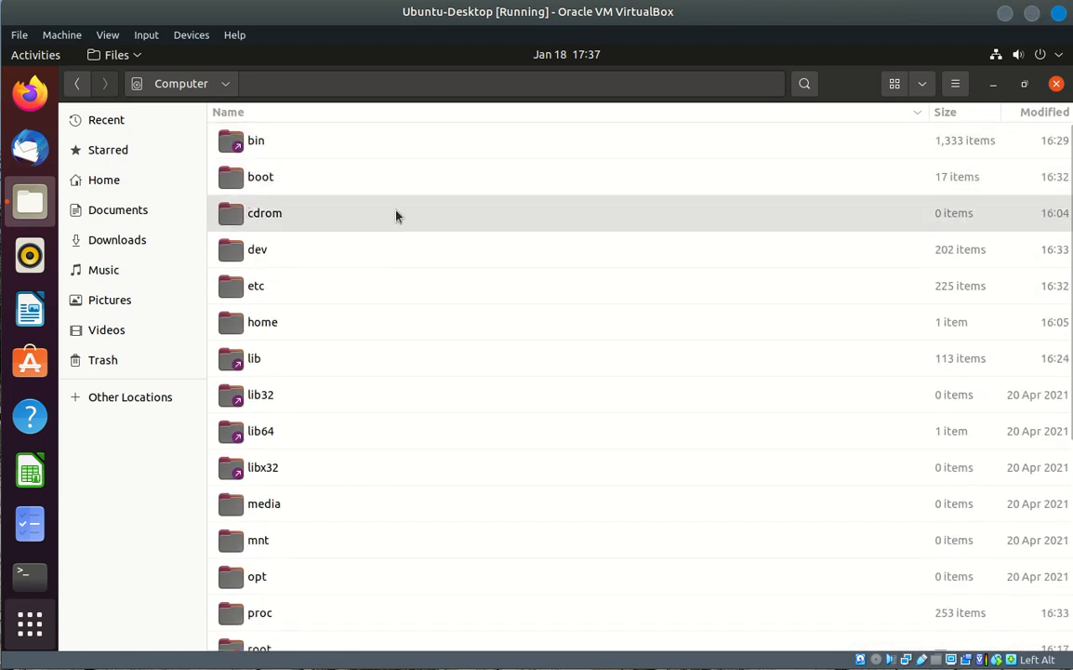
scroll(390, 231, "down", 5)
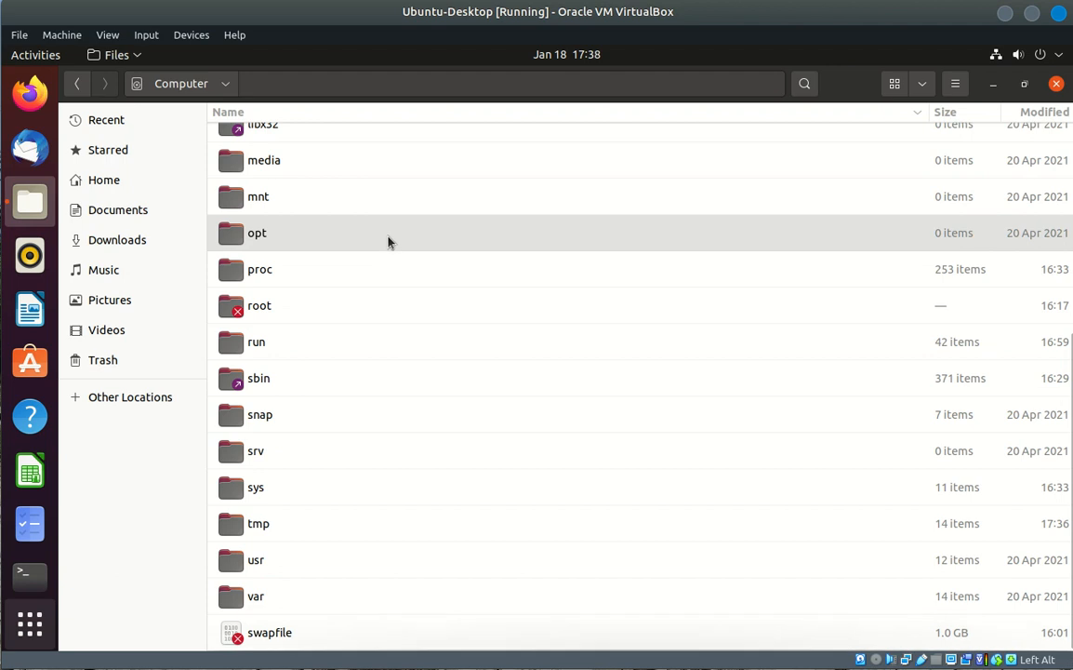
scroll(389, 240, "up", 5)
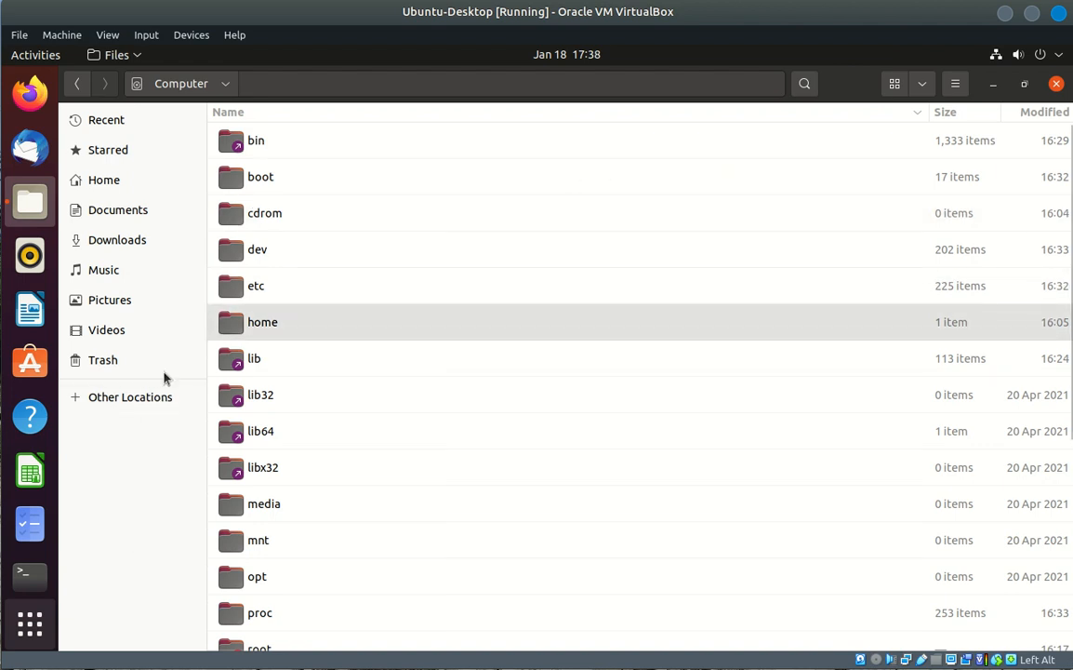
left_click(1056, 84)
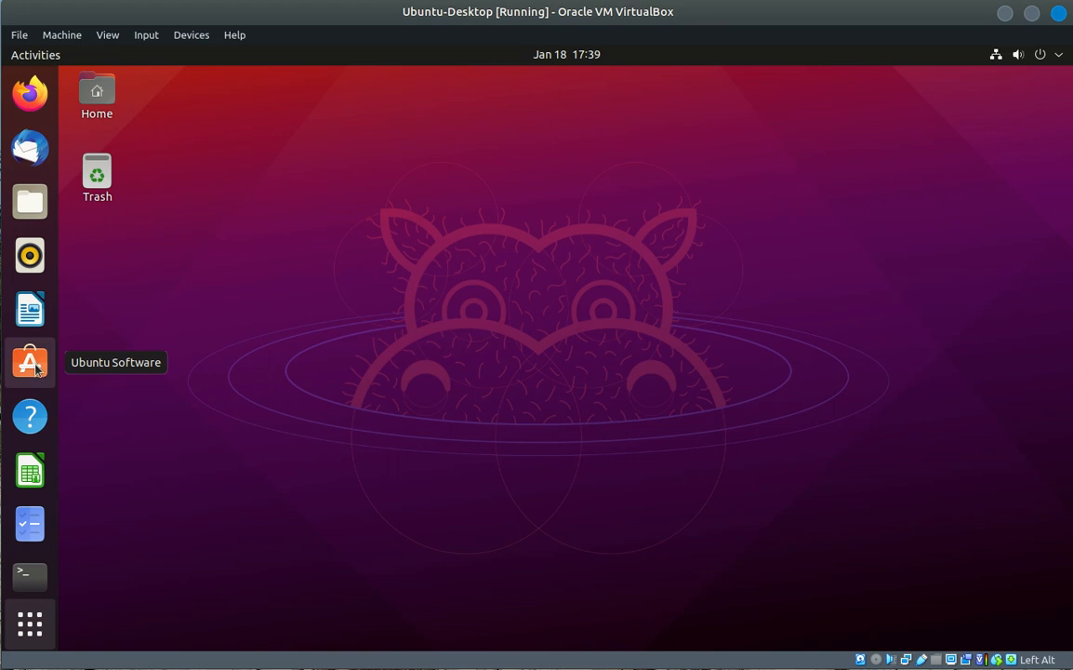
Step: Open Ubuntu Software, move its window clear of the desktop icons, and skim the list of installed applications
left_click(32, 365)
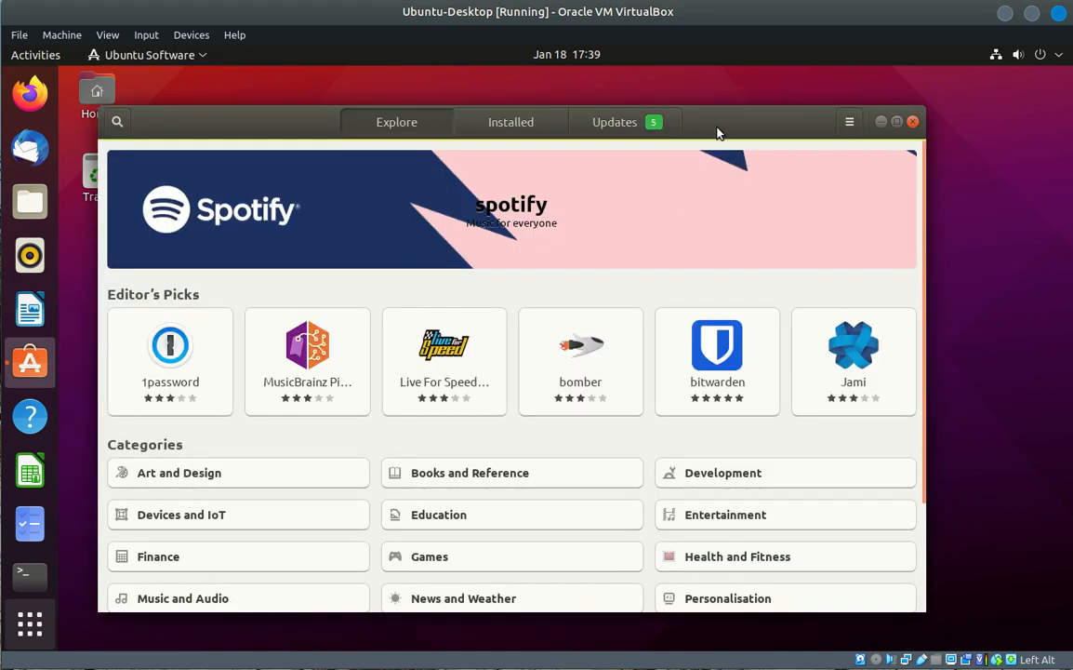
left_click_drag(717, 119, 783, 99)
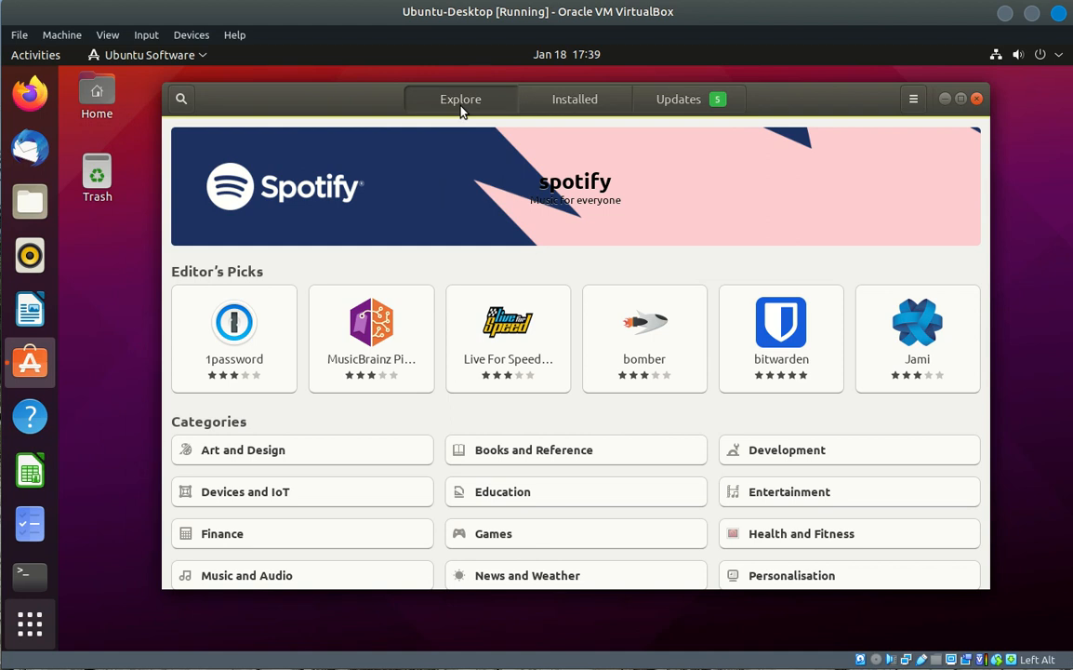
left_click(611, 101)
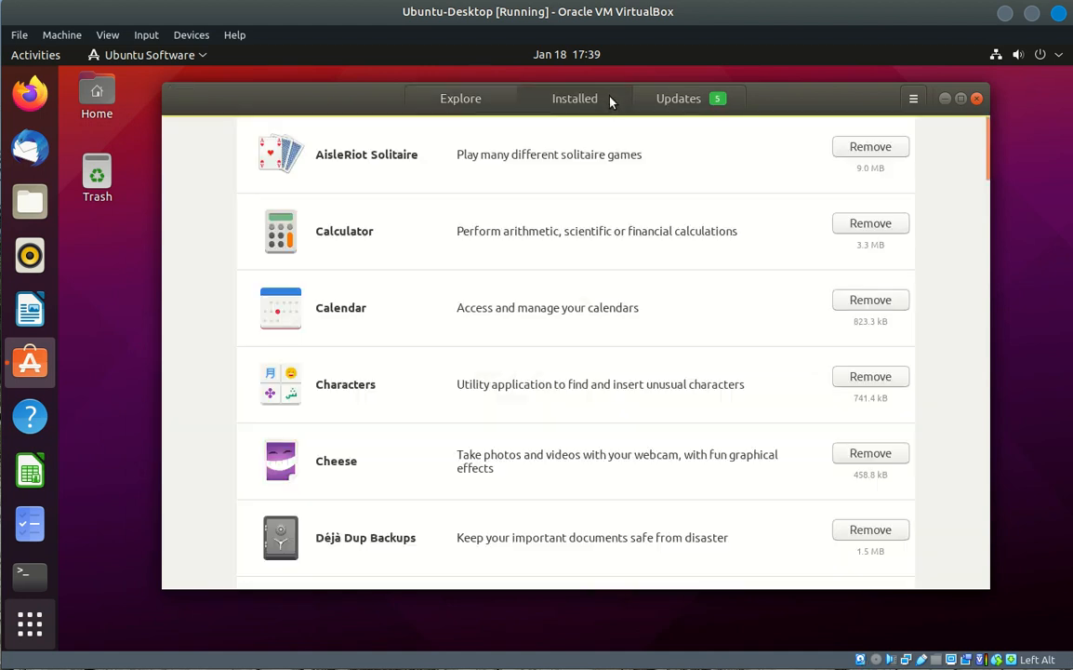
scroll(948, 421, "down", 15)
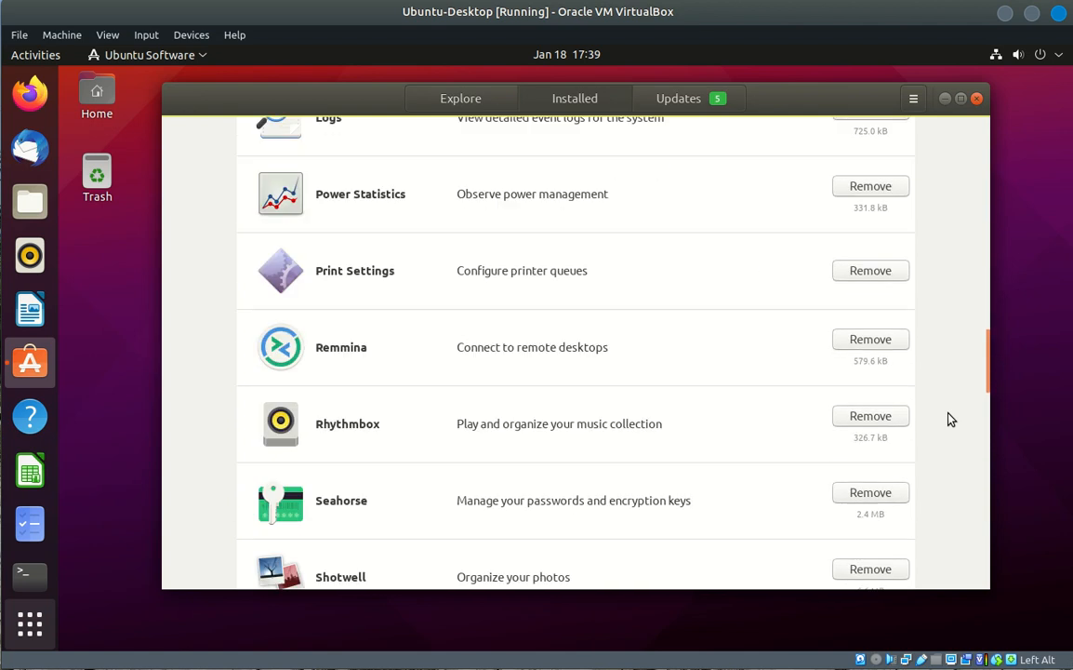
scroll(946, 420, "down", 10)
scroll(937, 455, "up", 5)
scroll(937, 456, "up", 4)
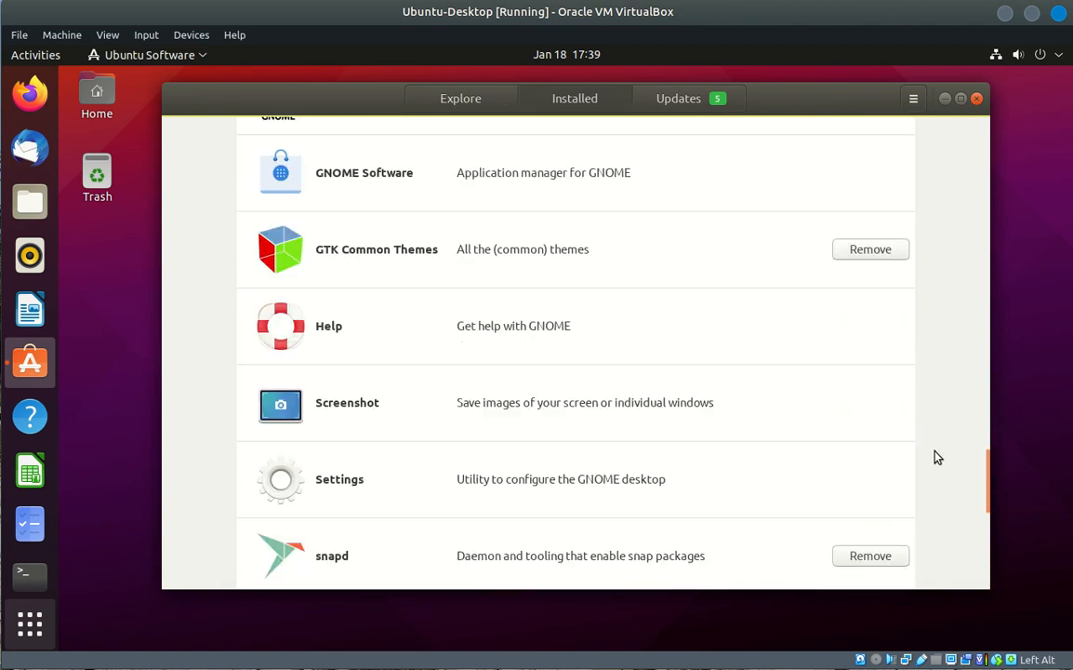
scroll(937, 456, "up", 15)
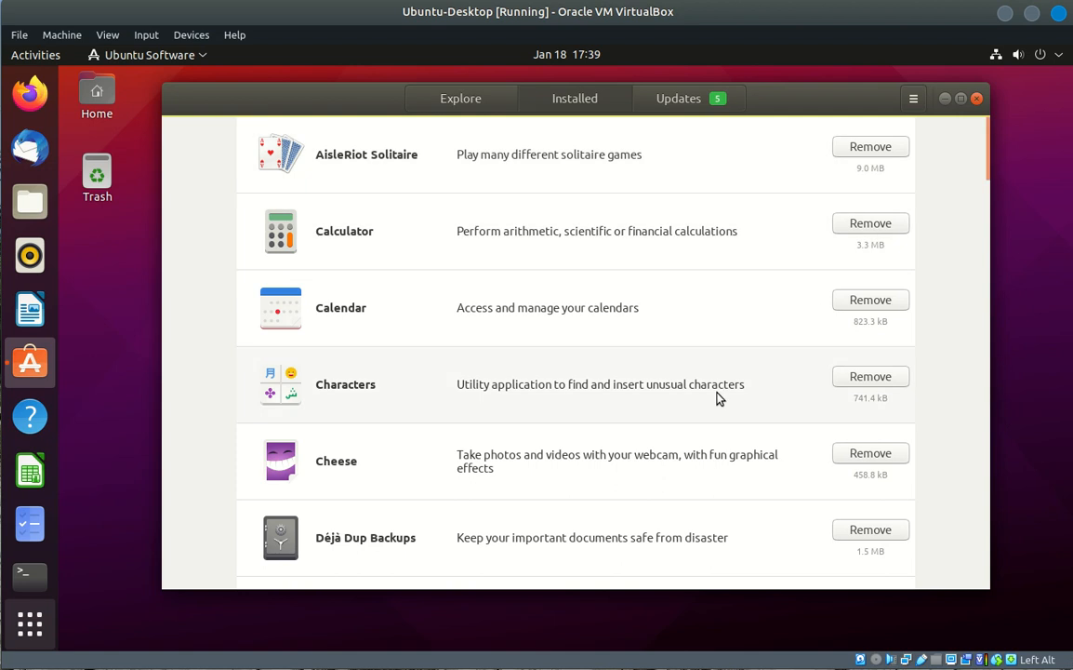
Step: Examine the installed applications in detail, from the removable programs through the System Applications section, and return to the start of the list
scroll(718, 398, "down", 1)
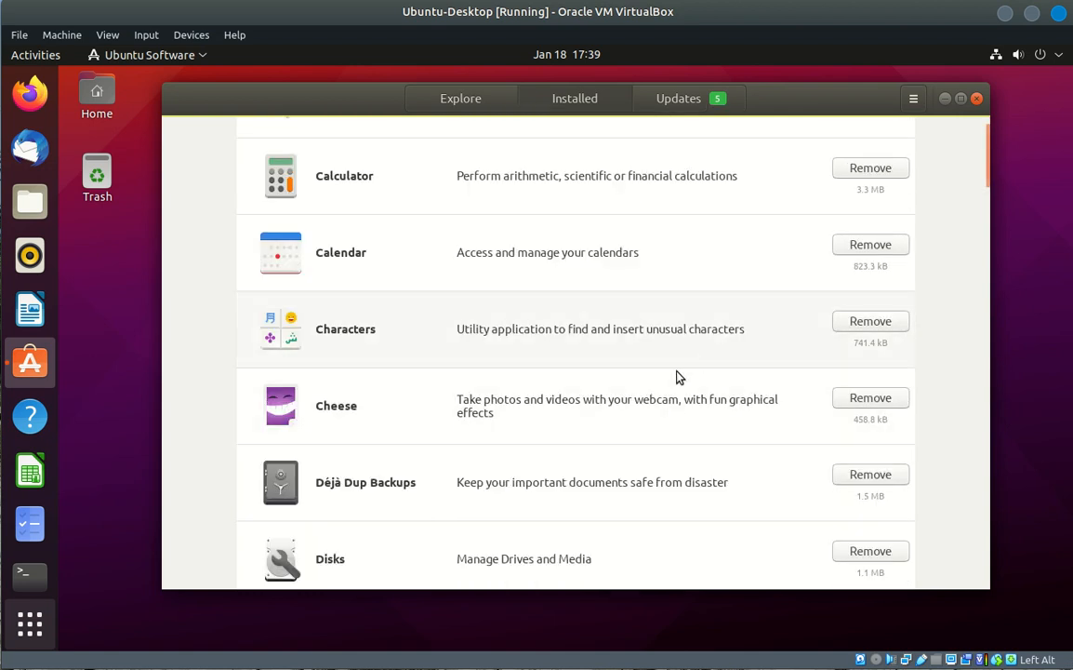
scroll(662, 385, "down", 3)
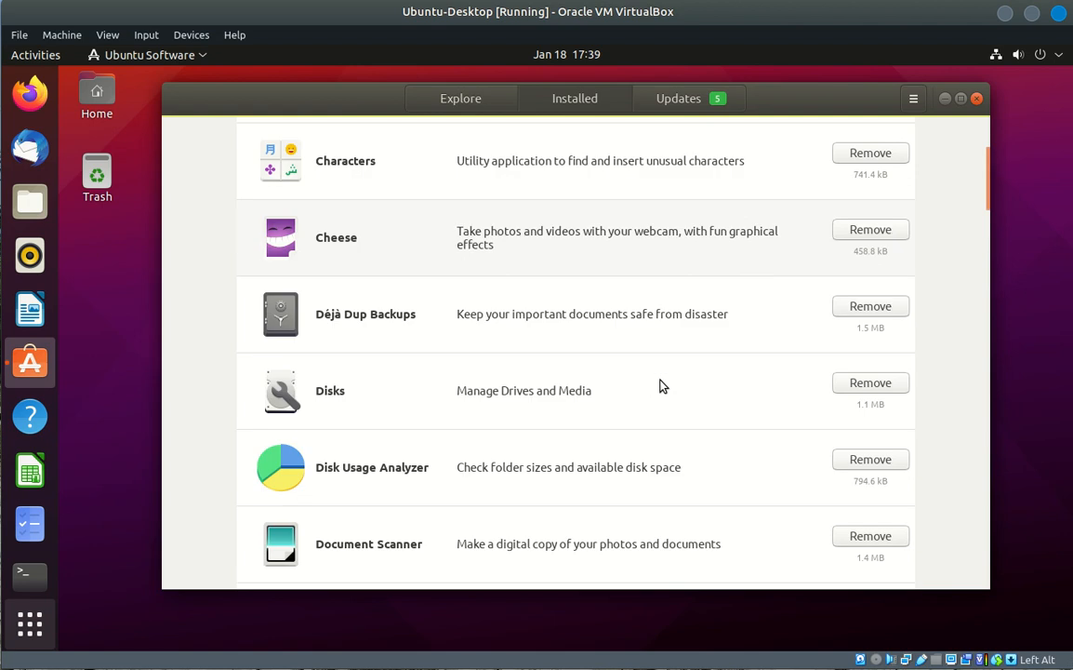
scroll(662, 385, "down", 6)
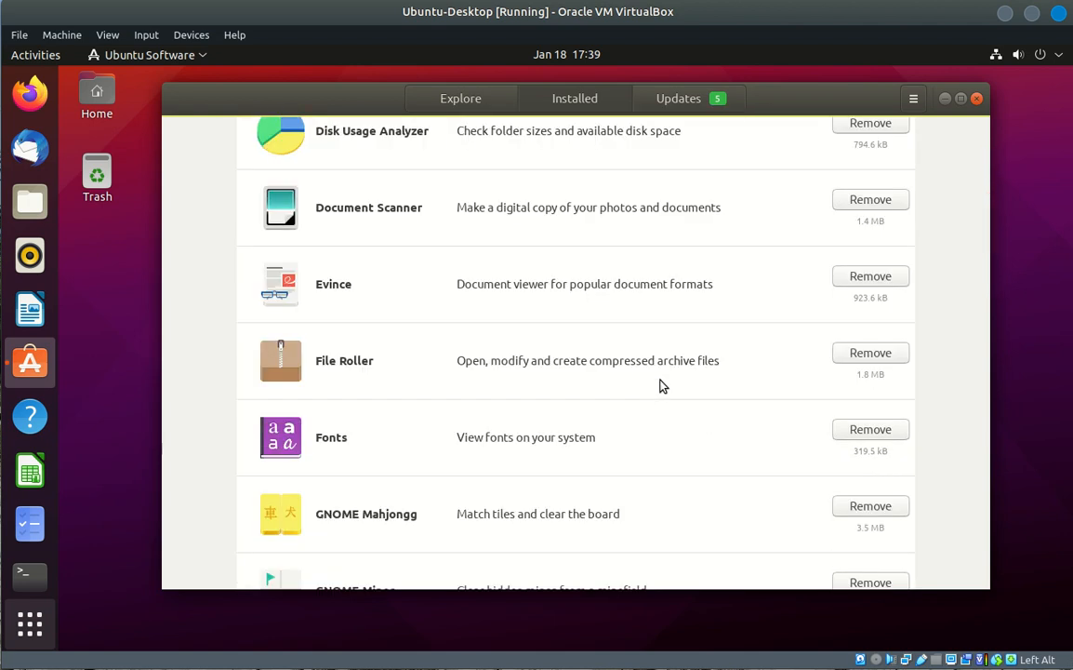
scroll(663, 385, "down", 6)
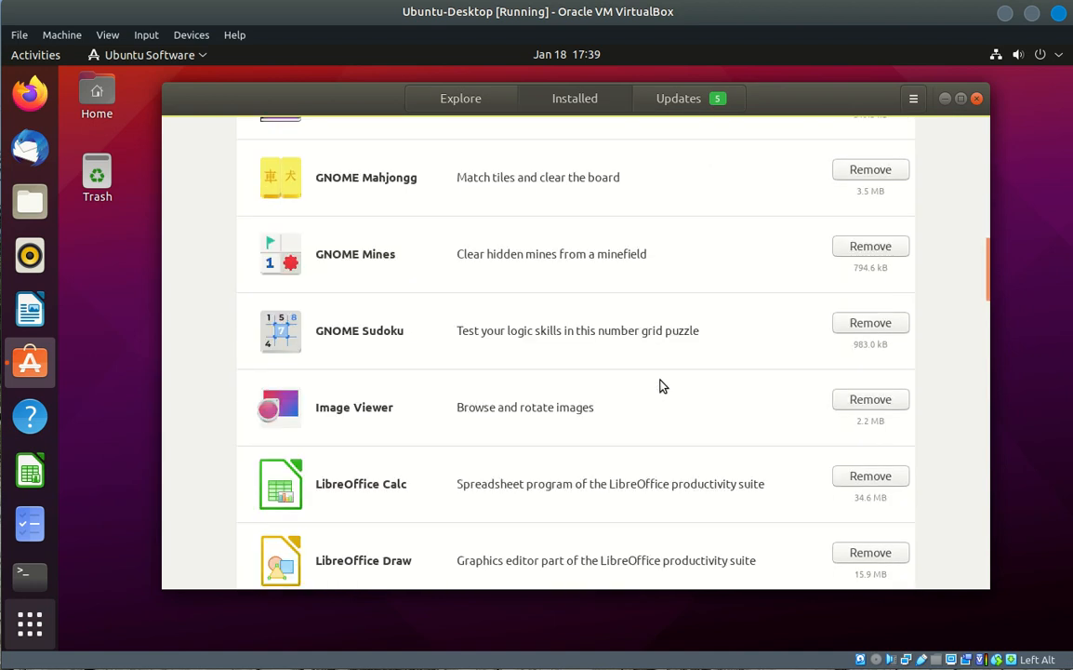
scroll(662, 385, "down", 10)
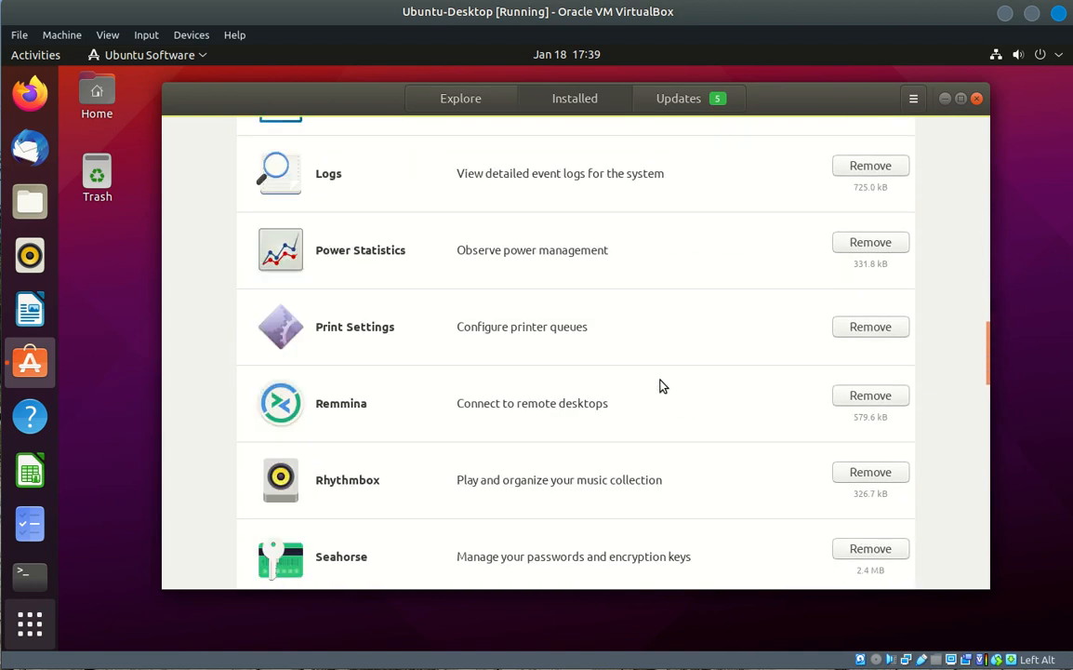
scroll(662, 384, "down", 3)
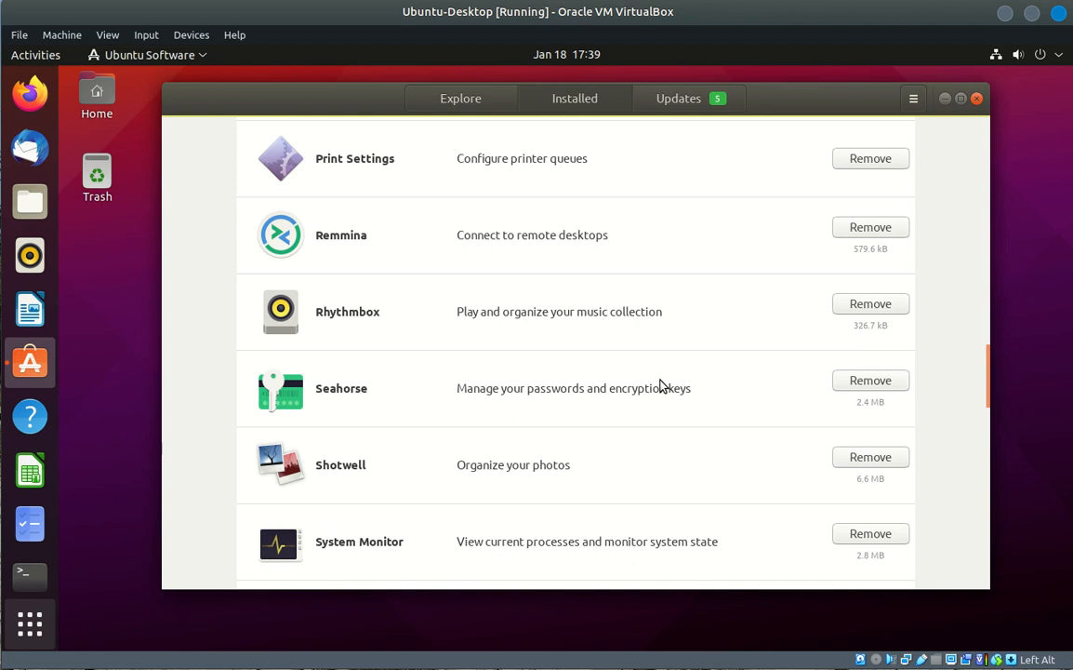
scroll(662, 385, "down", 4)
scroll(662, 385, "down", 4)
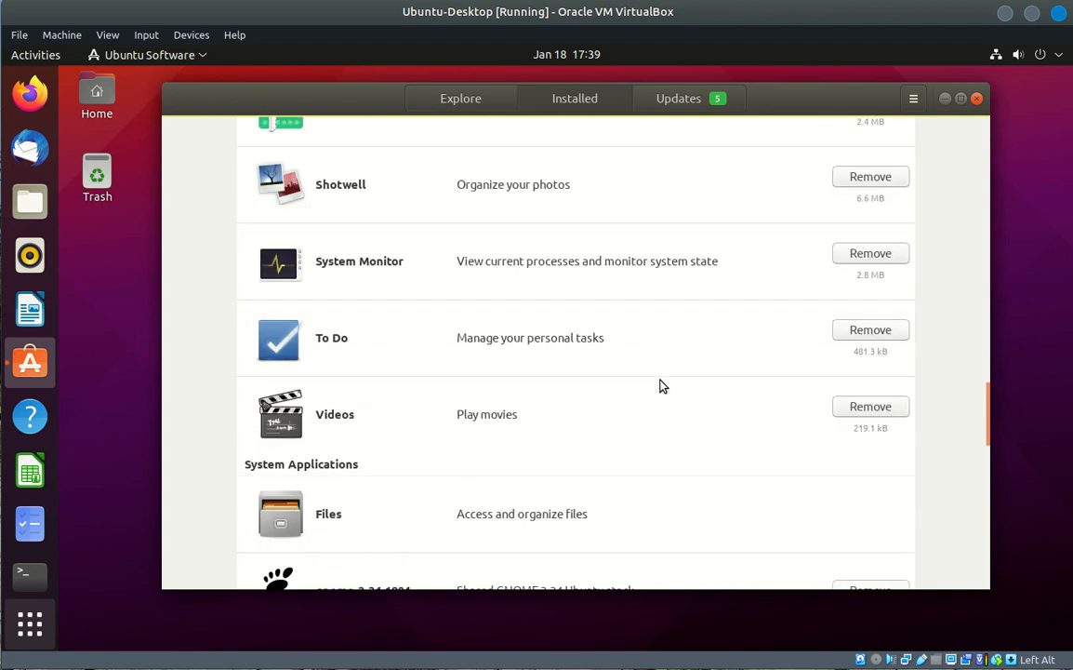
scroll(663, 386, "down", 3)
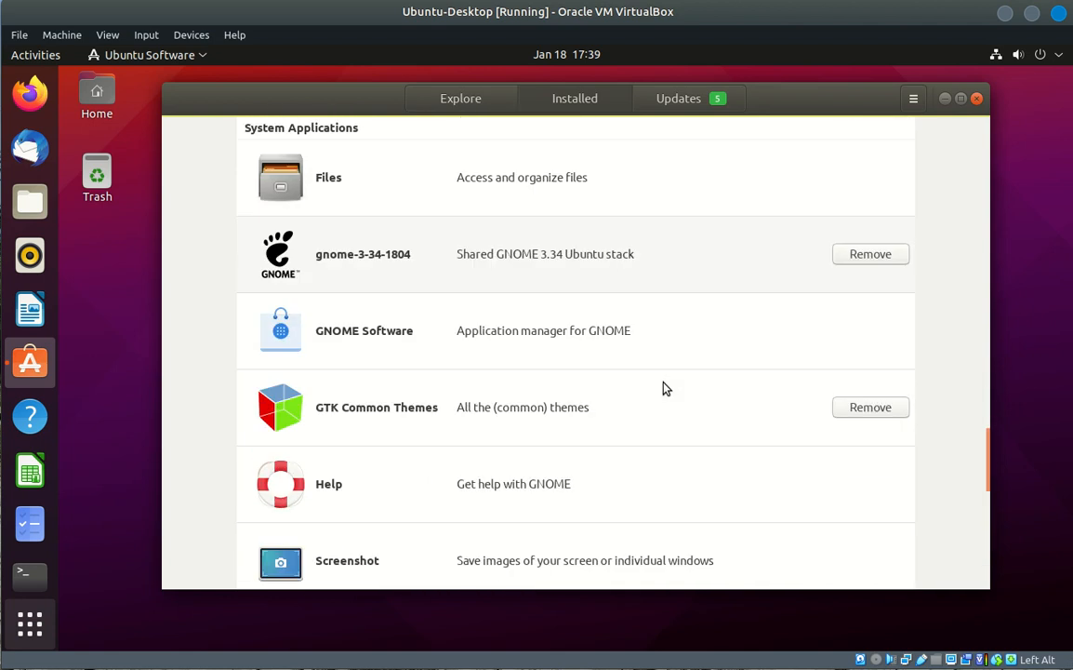
scroll(663, 388, "down", 2)
scroll(668, 395, "down", 2)
scroll(671, 396, "up", 15)
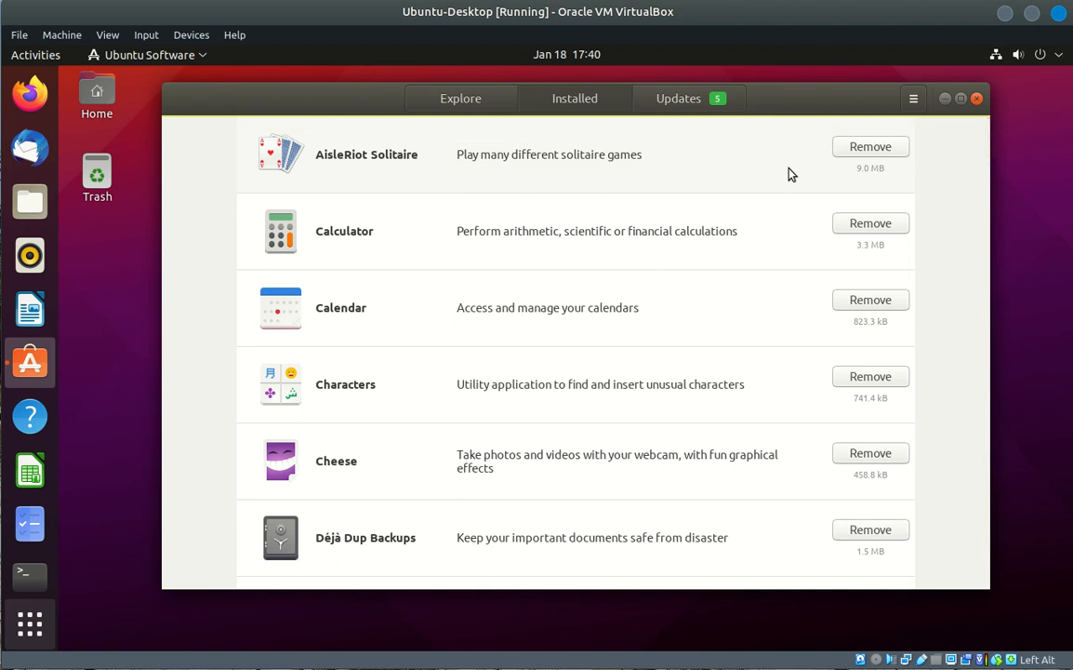
Step: Remove AisleRiot Solitaire, confirming the removal and authenticating with the account password
left_click(879, 149)
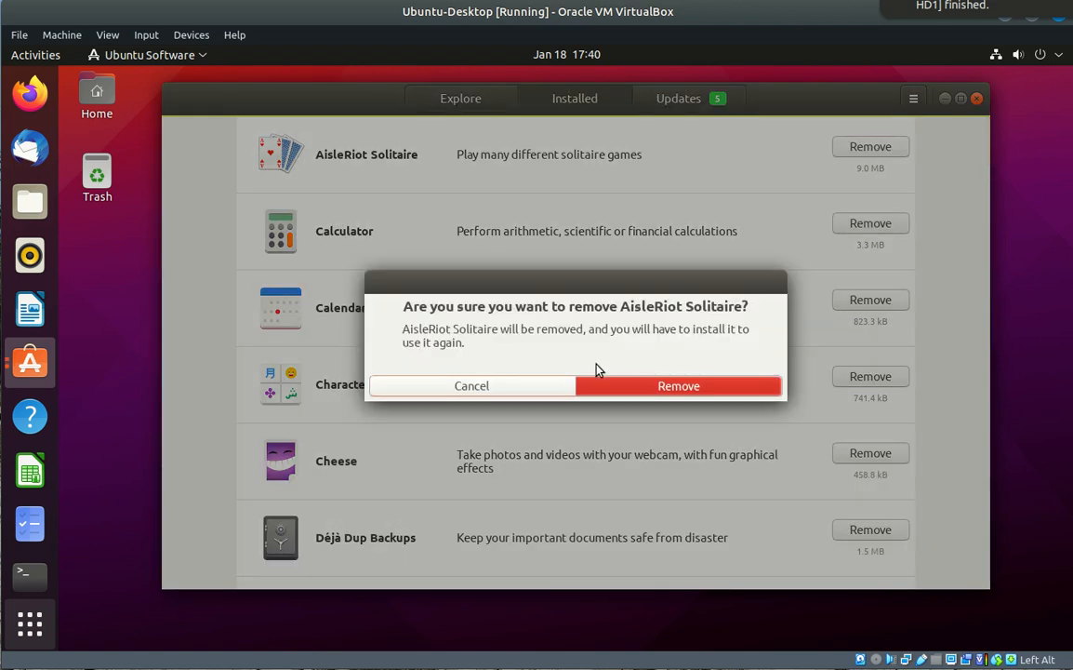
left_click(671, 386)
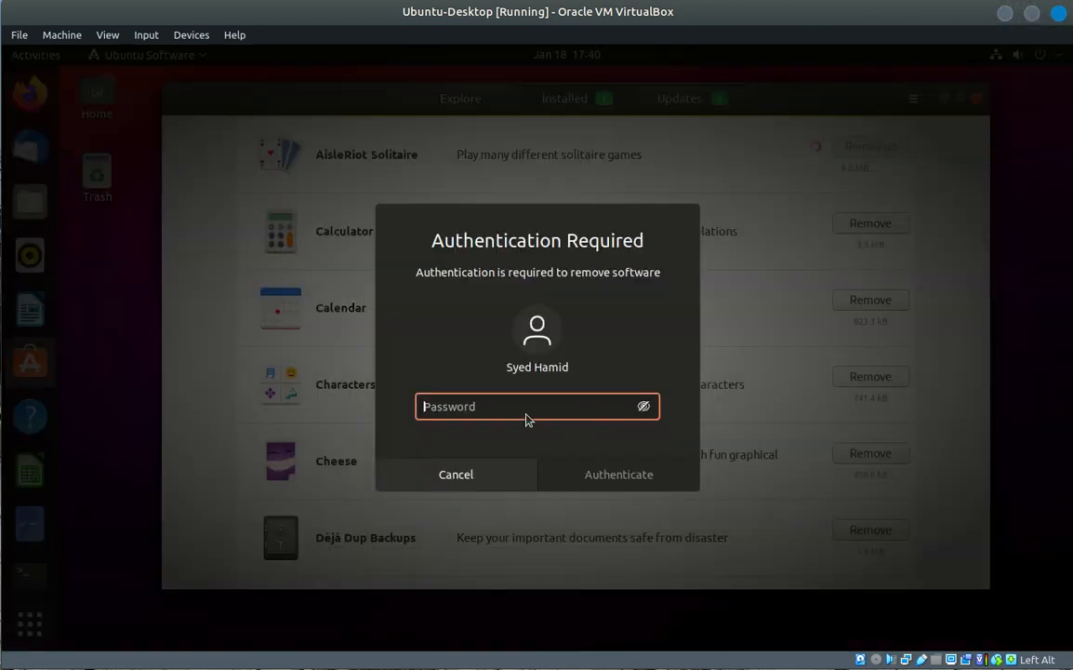
type("*******")
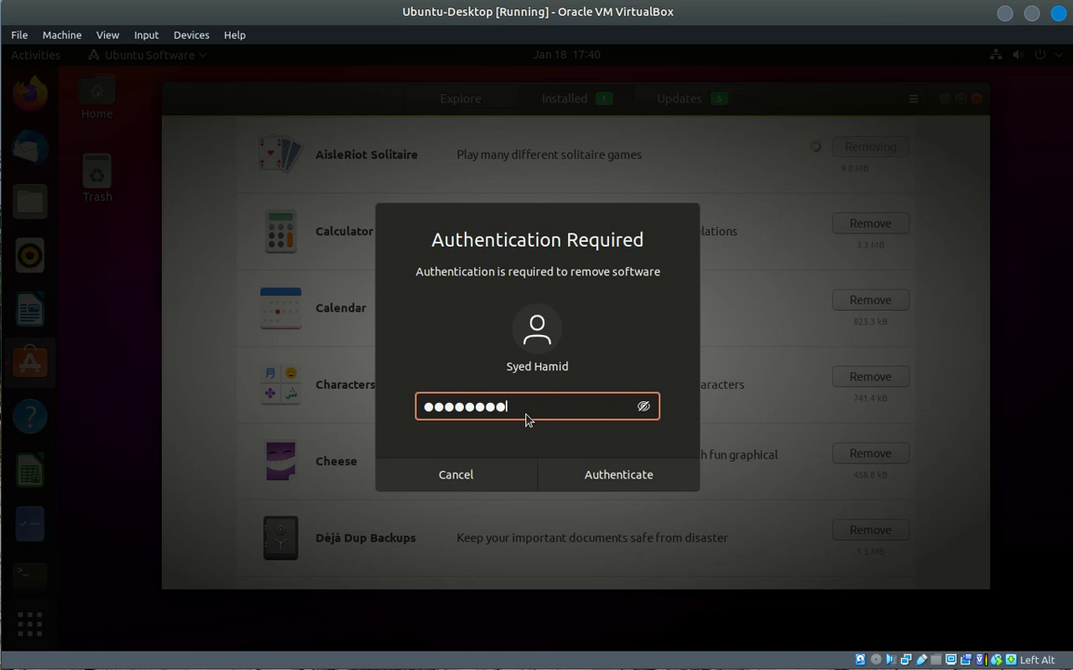
type("•")
left_click(628, 473)
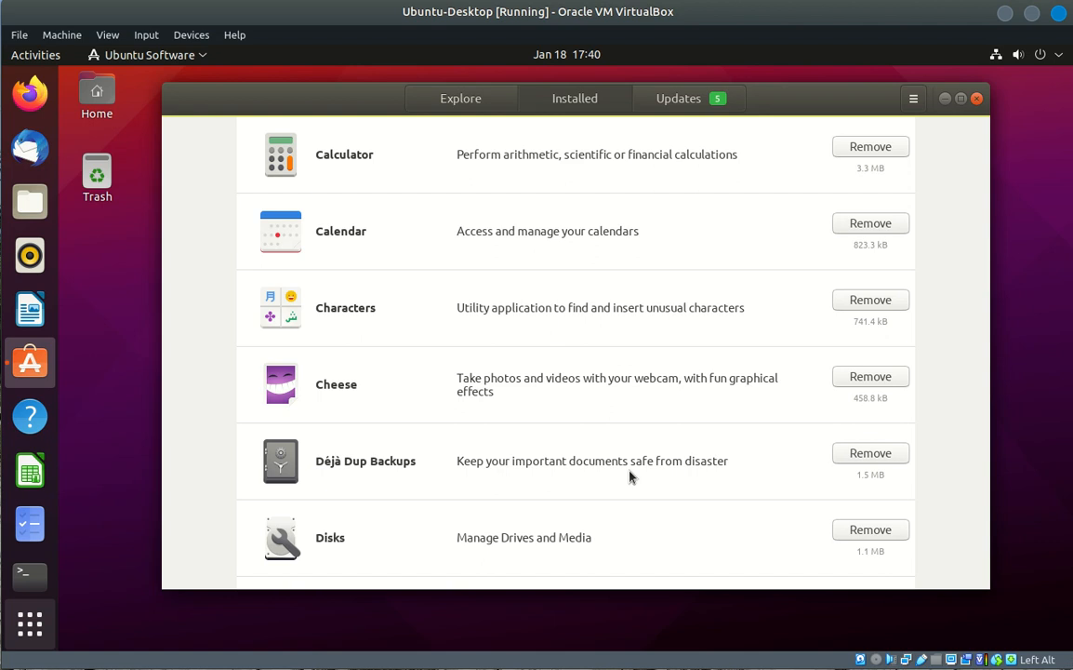
Step: Check which entries under System Applications offer removal and return to the start of the installed list
scroll(642, 479, "down", 10)
scroll(663, 480, "down", 15)
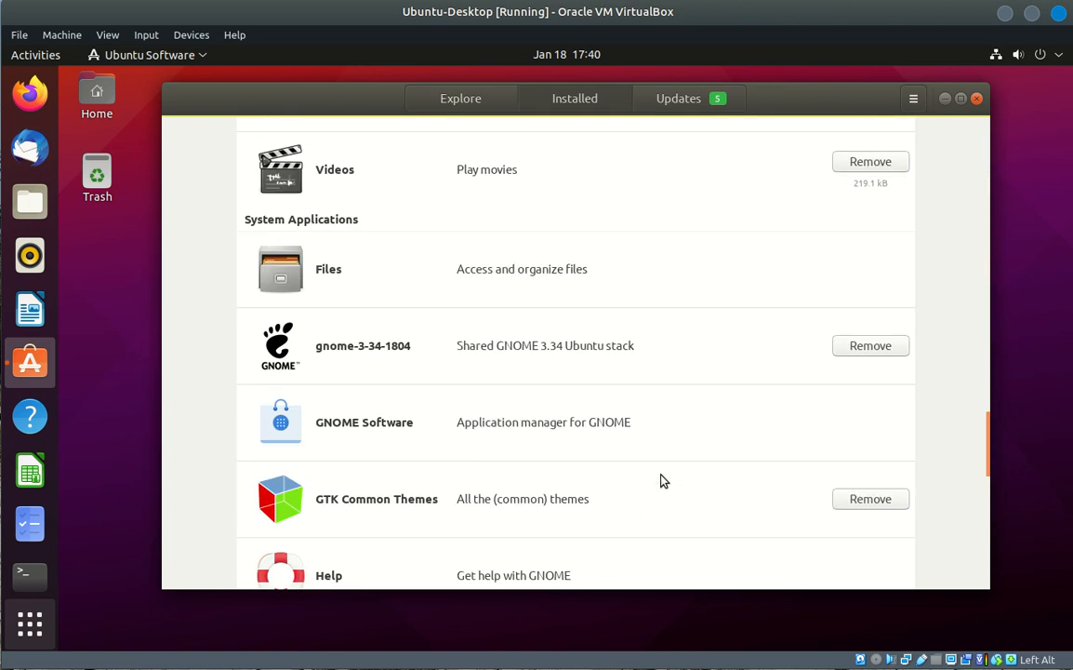
scroll(663, 480, "up", 1)
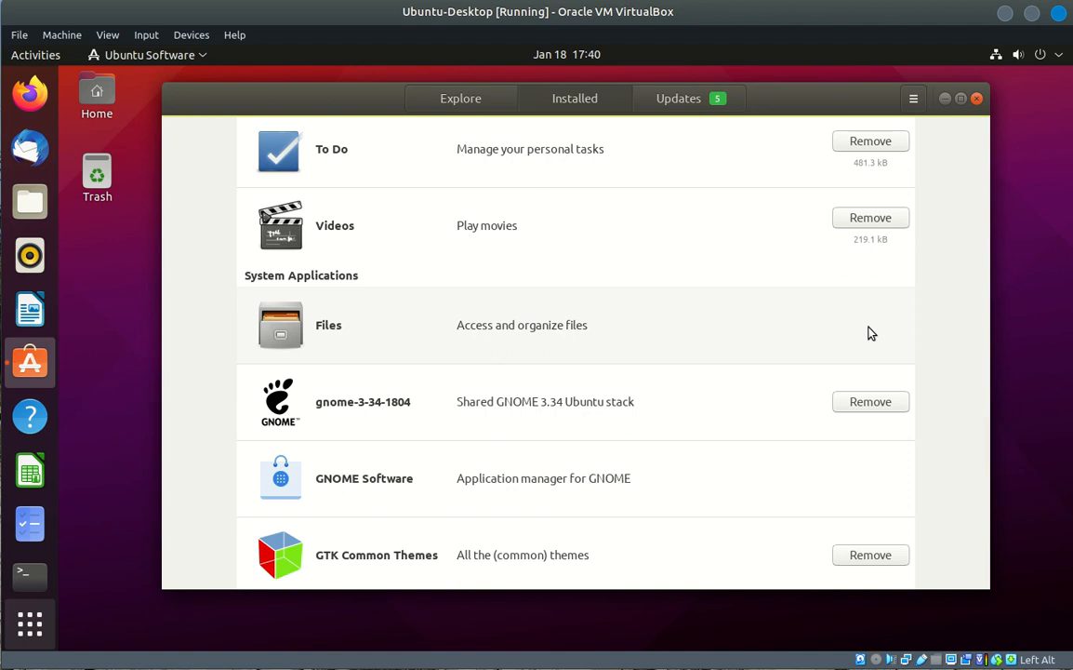
scroll(870, 332, "down", 2)
scroll(659, 388, "up", 1)
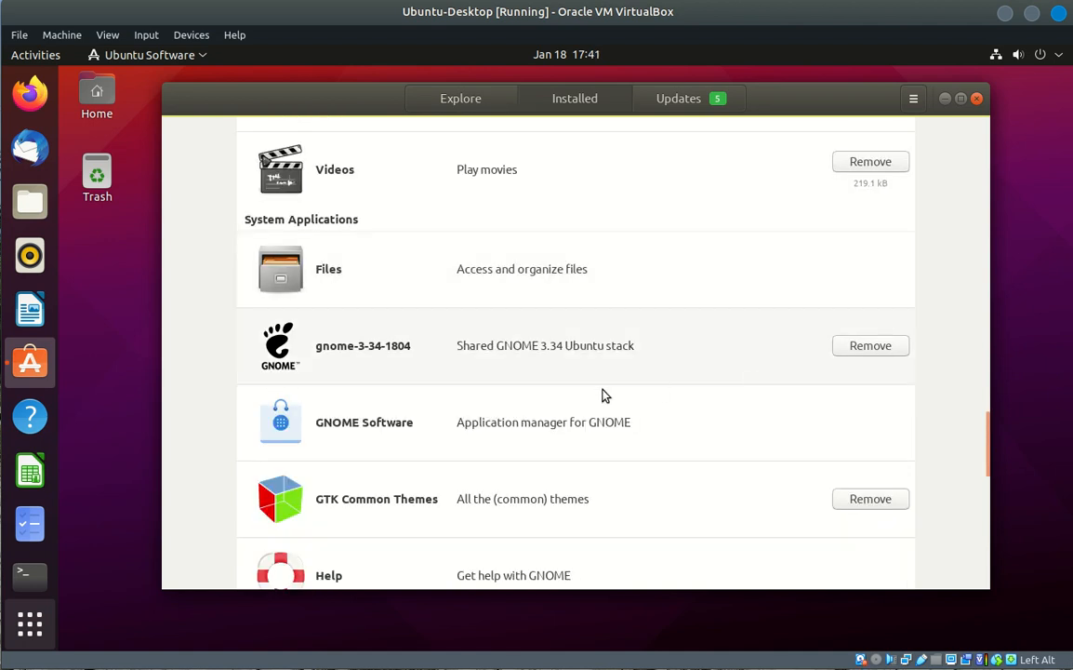
scroll(420, 437, "down", 1)
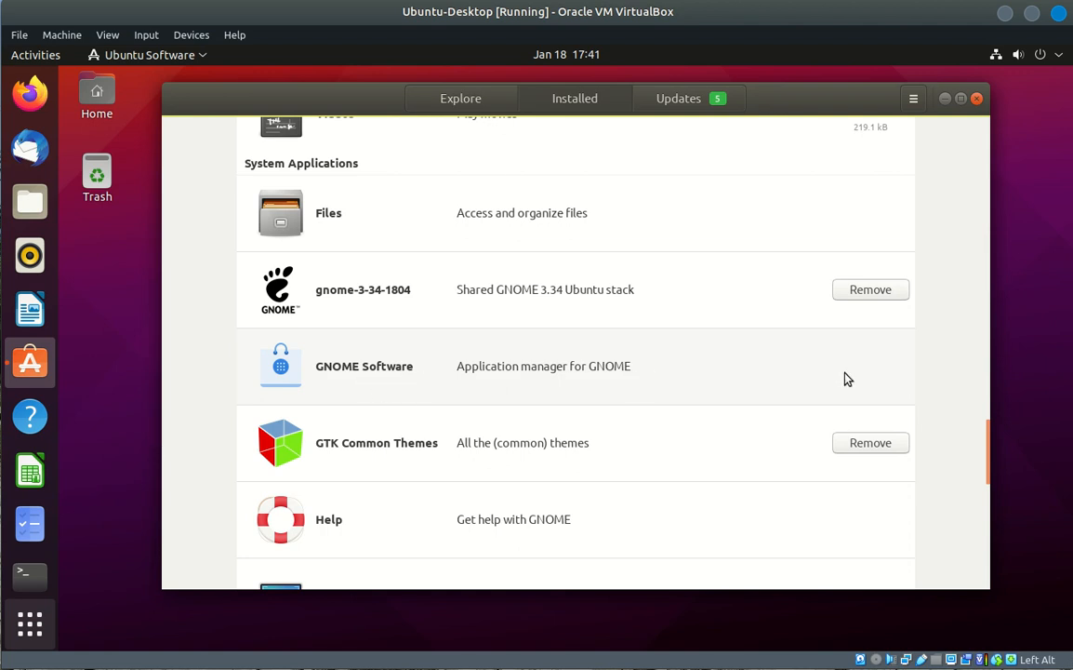
scroll(848, 379, "up", 10)
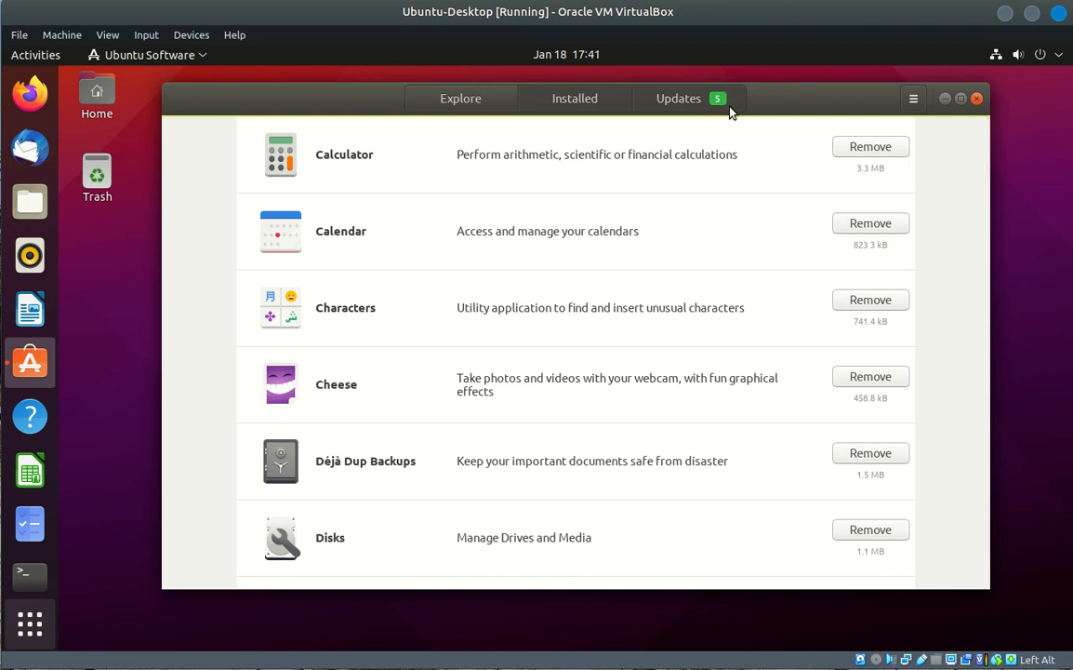
Step: View the available application updates and browse the Editor's Picks and software categories
left_click(685, 104)
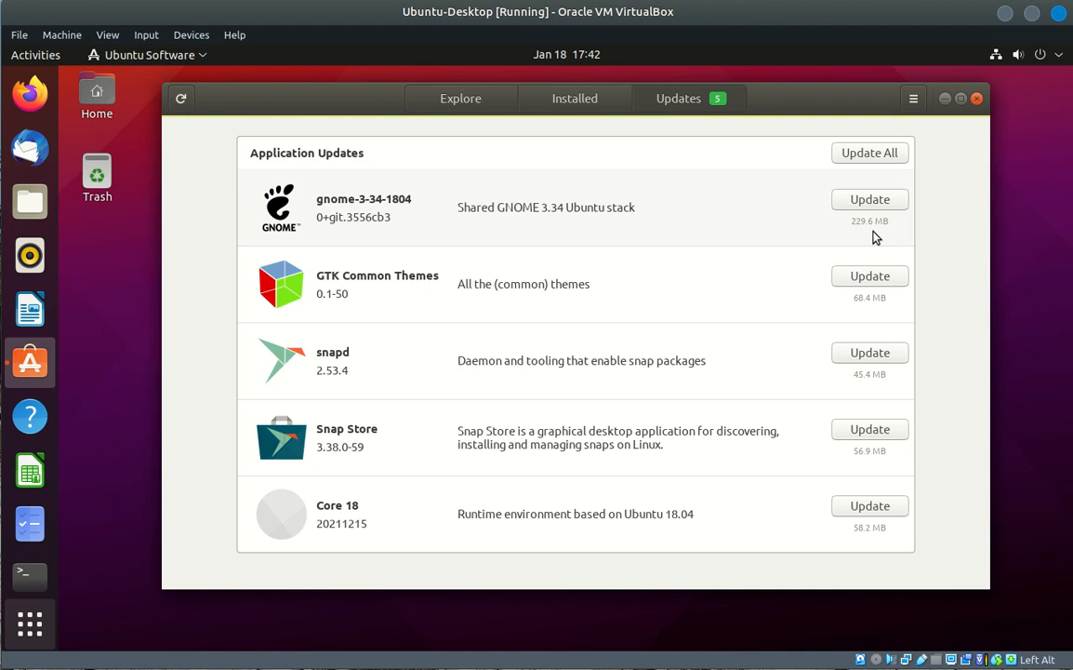
left_click(552, 109)
left_click(483, 99)
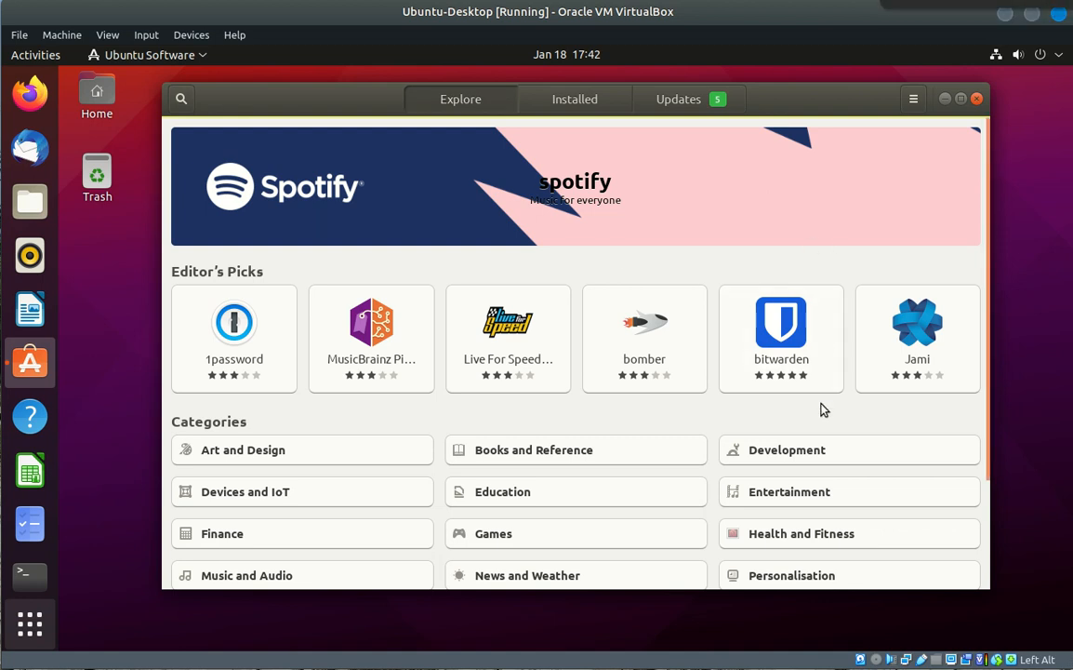
scroll(822, 410, "down", 3)
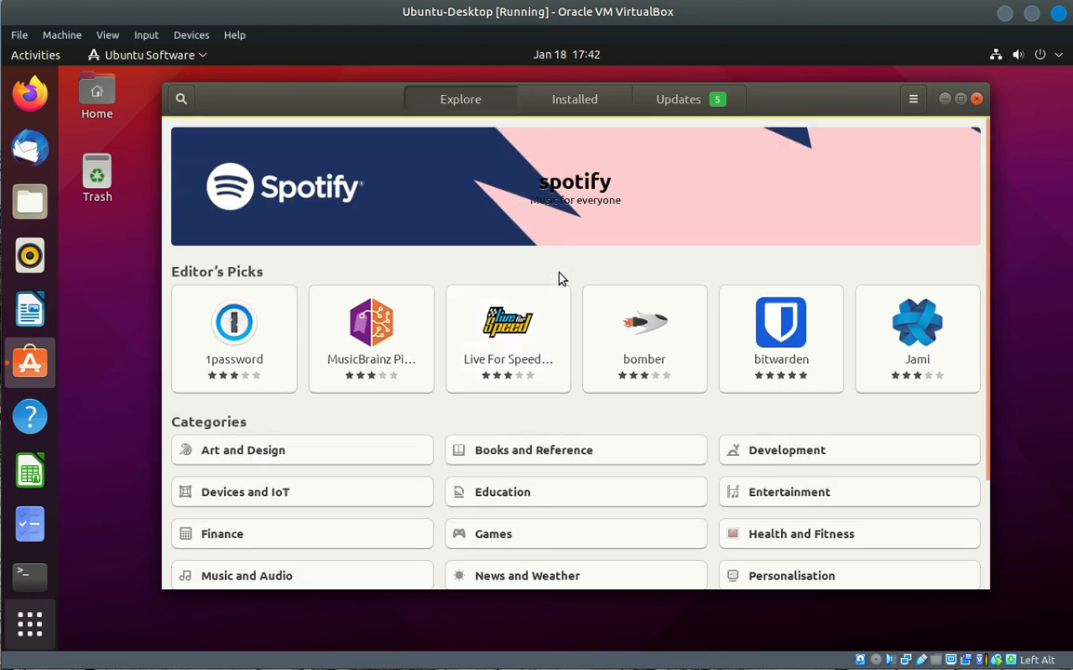
scroll(639, 146, "down", 3)
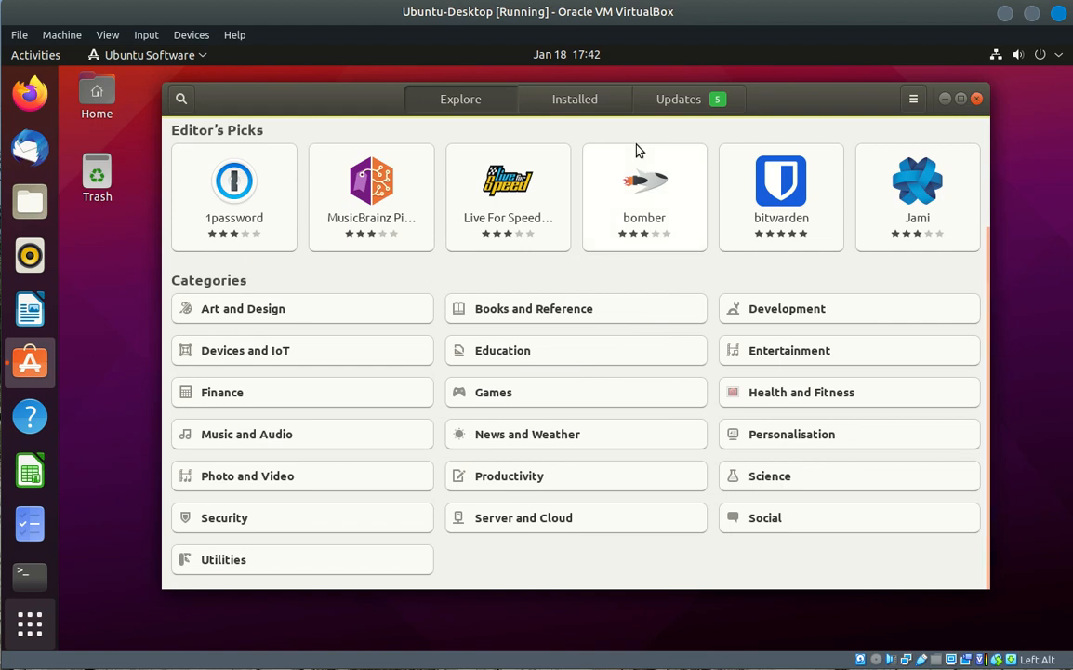
Step: Search the software catalogue for "pdf reader" and look through the matching applications
left_click(181, 99)
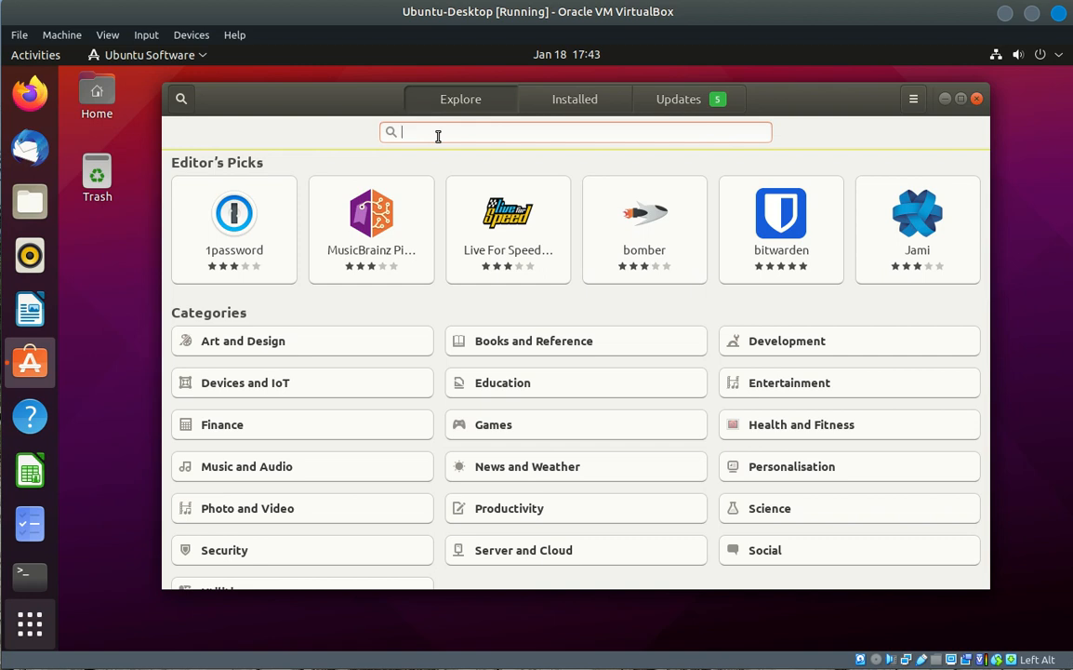
type("pdf reader")
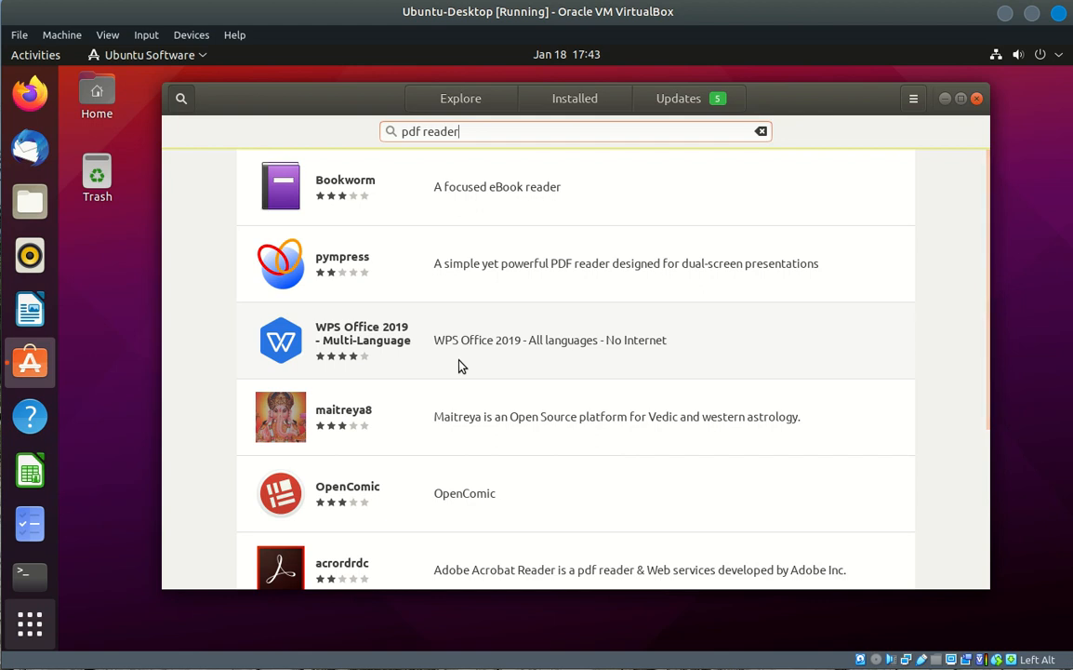
scroll(458, 365, "down", 4)
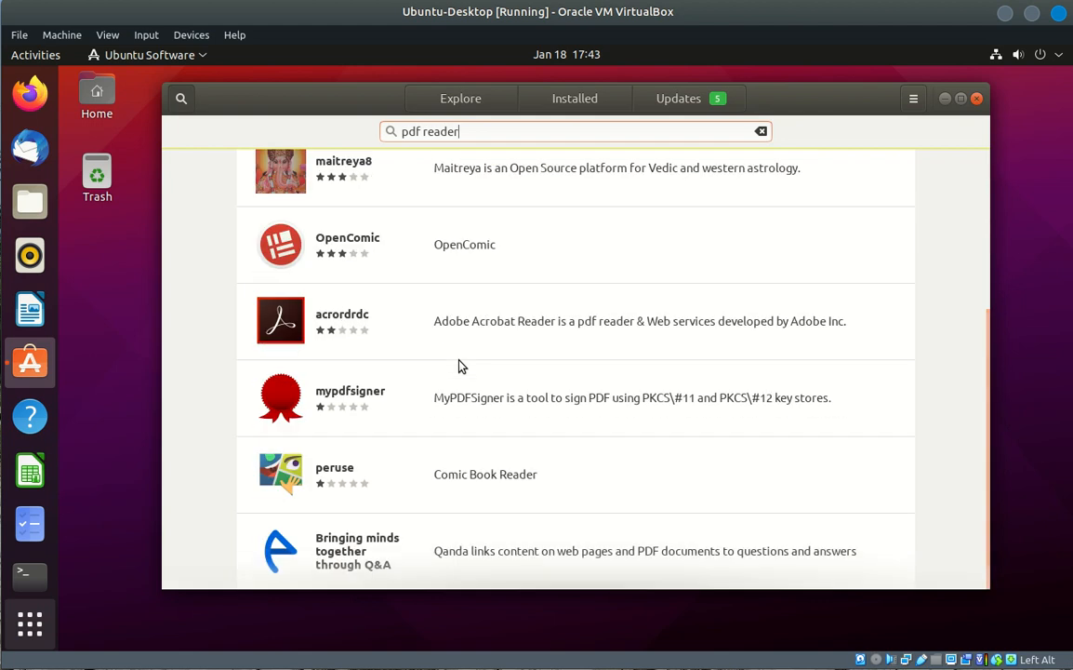
Step: Replace the catalogue search with "okular" and open the details page of the Okular document viewer
scroll(458, 366, "up", 4)
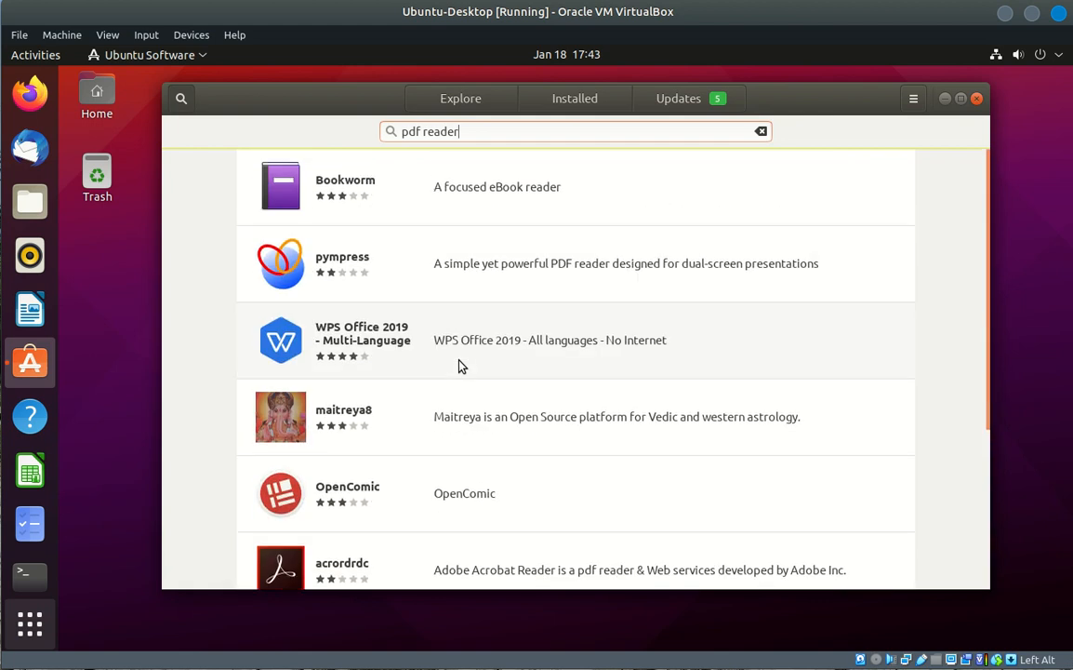
key("BackSpace")
key("BackSpace")
key("BackSpace")
key("BackSpace")
key("BackSpace")
key("BackSpace")
key("BackSpace")
key("BackSpace")
key("BackSpace")
key("BackSpace")
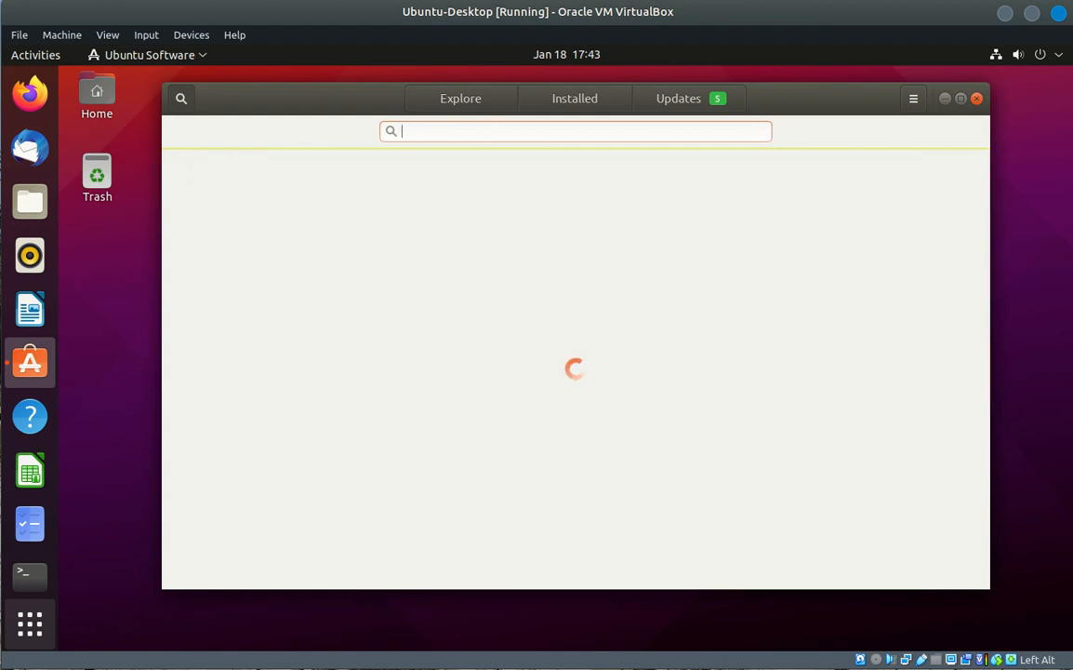
type("okular")
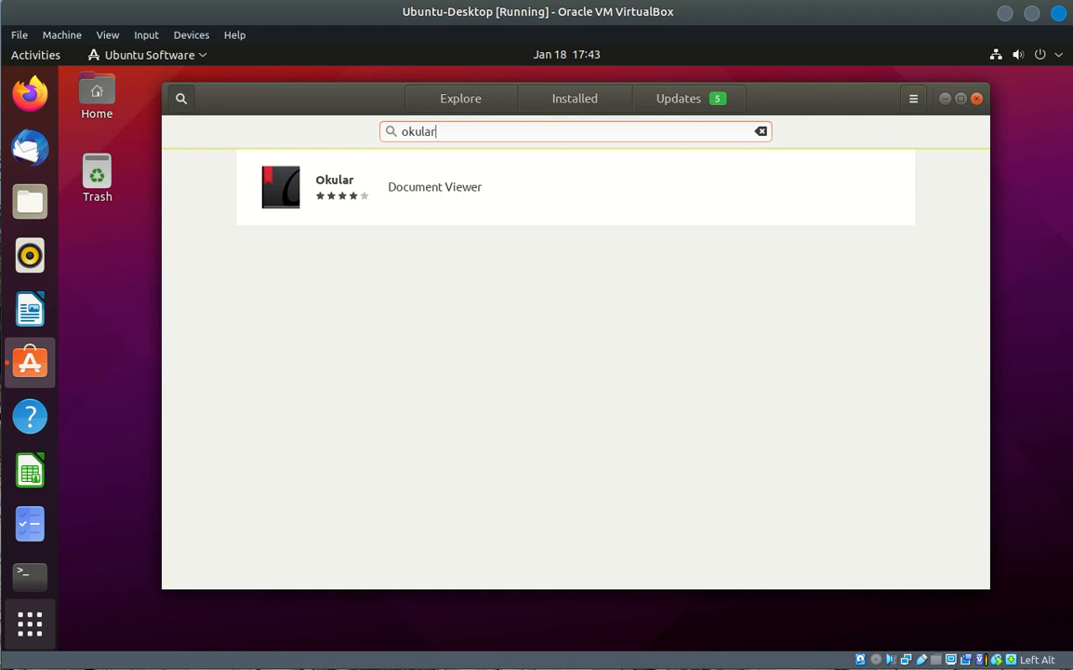
left_click(475, 190)
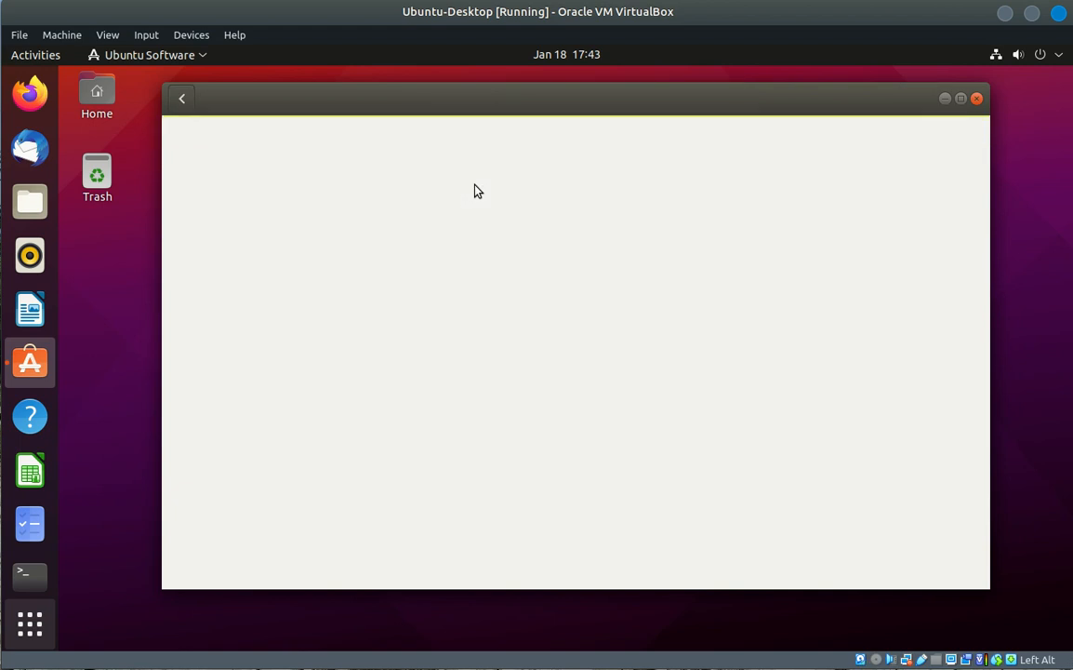
Step: Install Okular from the latest/stable source, authenticating with the account password
left_click(319, 224)
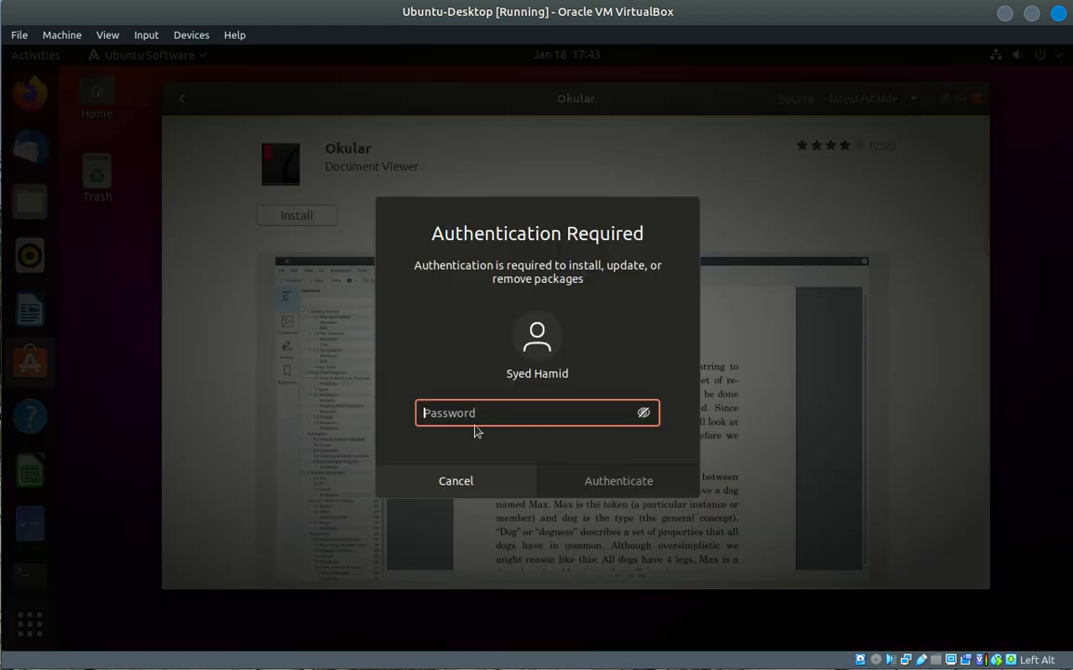
type("••••••••")
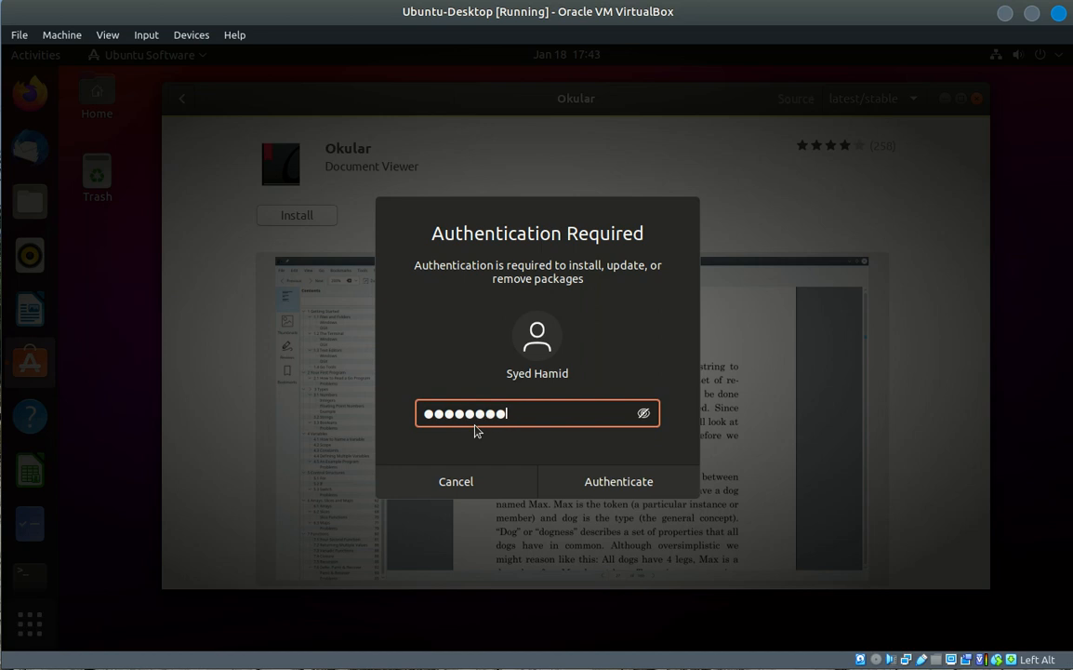
key("Return")
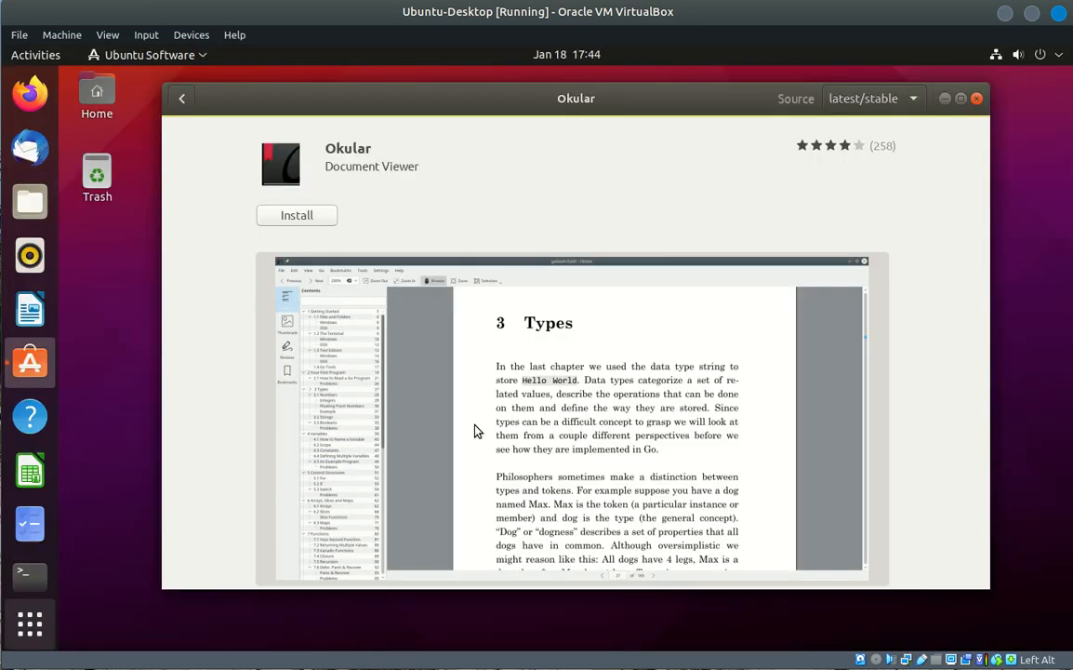
Step: Read through Okular's description, supported formats, package details, ratings and user reviews, and return to the start of the page
scroll(474, 442, "down", 10)
scroll(479, 462, "up", 6)
scroll(479, 464, "down", 1)
scroll(479, 463, "up", 2)
scroll(478, 459, "down", 1)
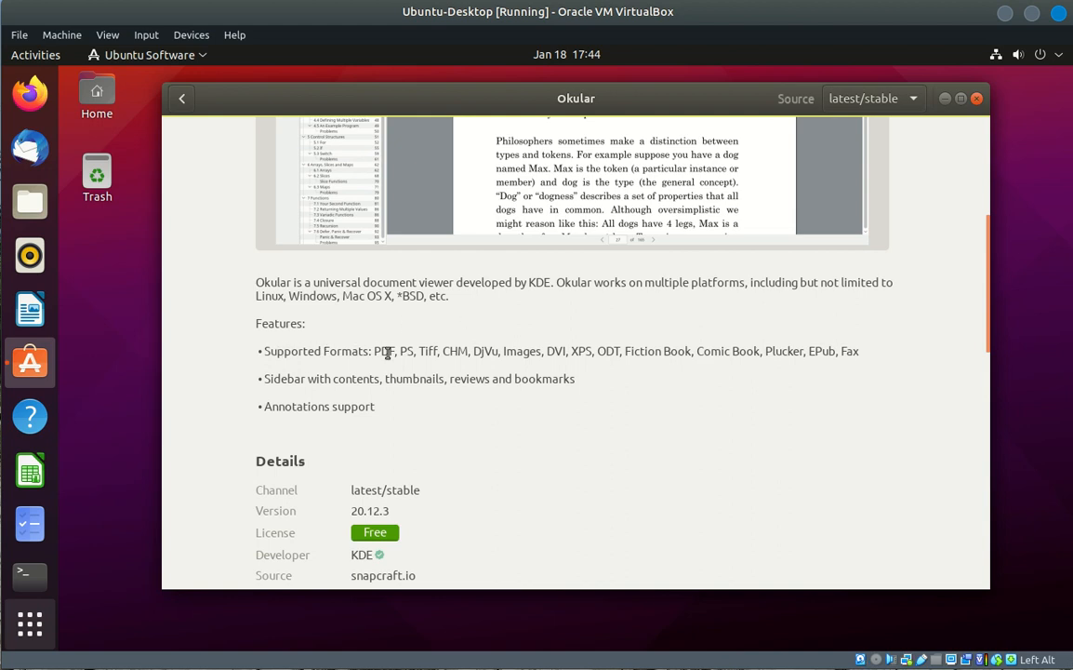
scroll(383, 353, "down", 1)
scroll(389, 358, "down", 5)
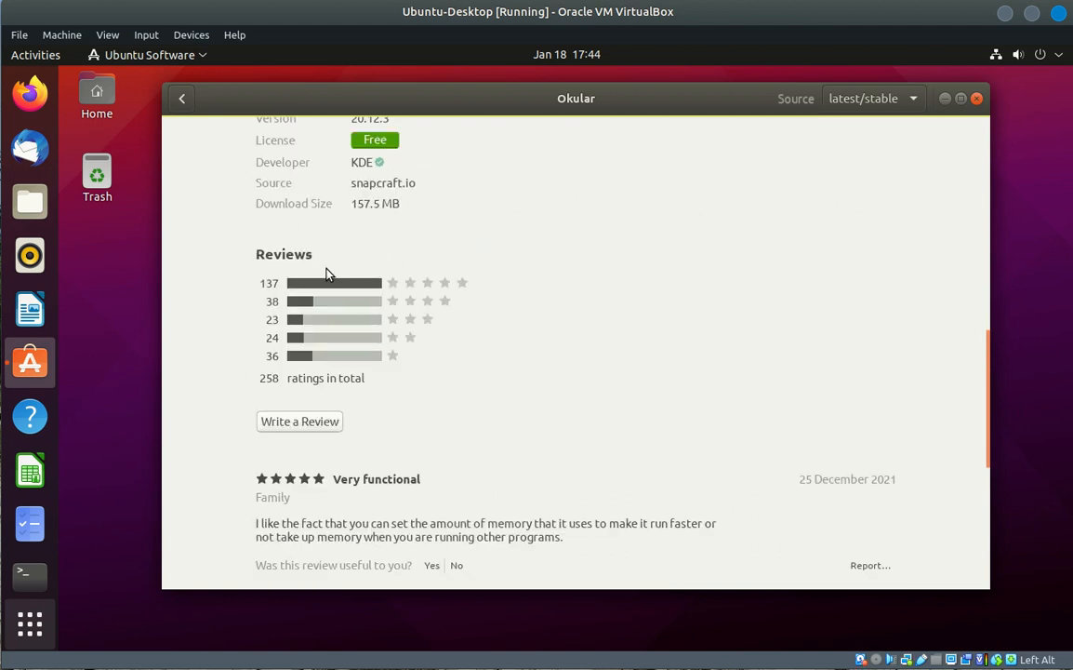
scroll(324, 376, "down", 6)
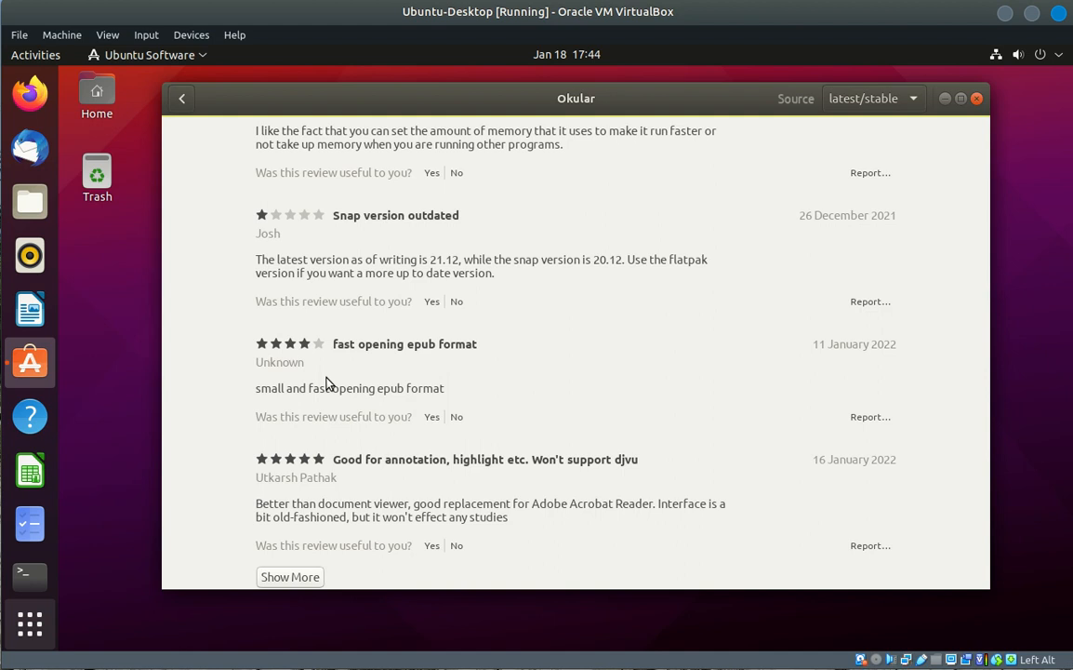
scroll(327, 381, "up", 15)
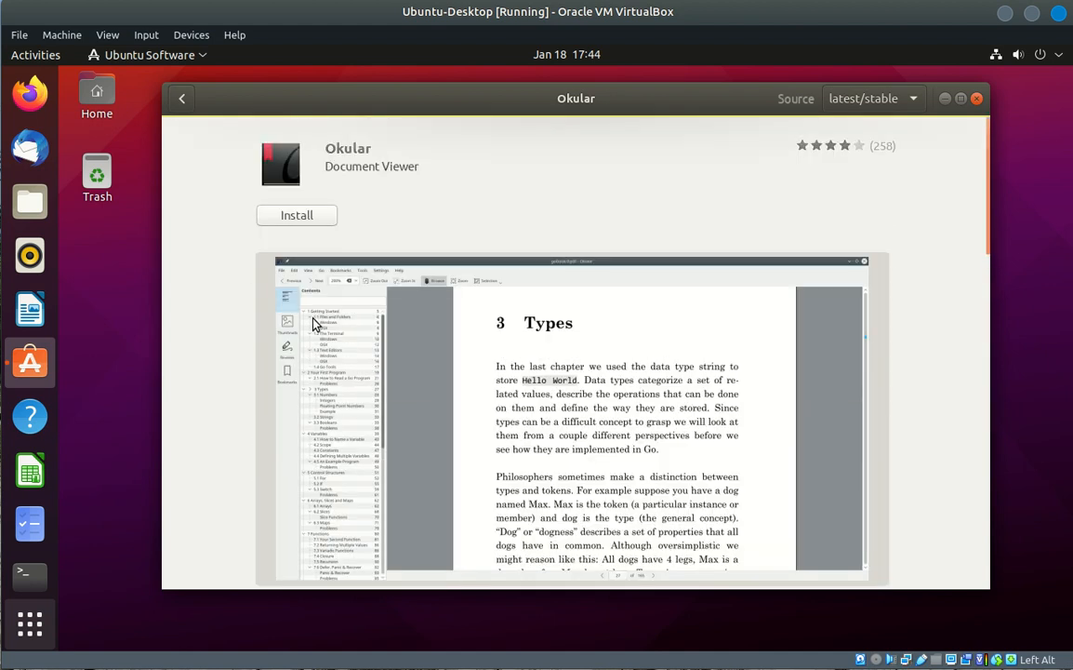
scroll(452, 252, "down", 10)
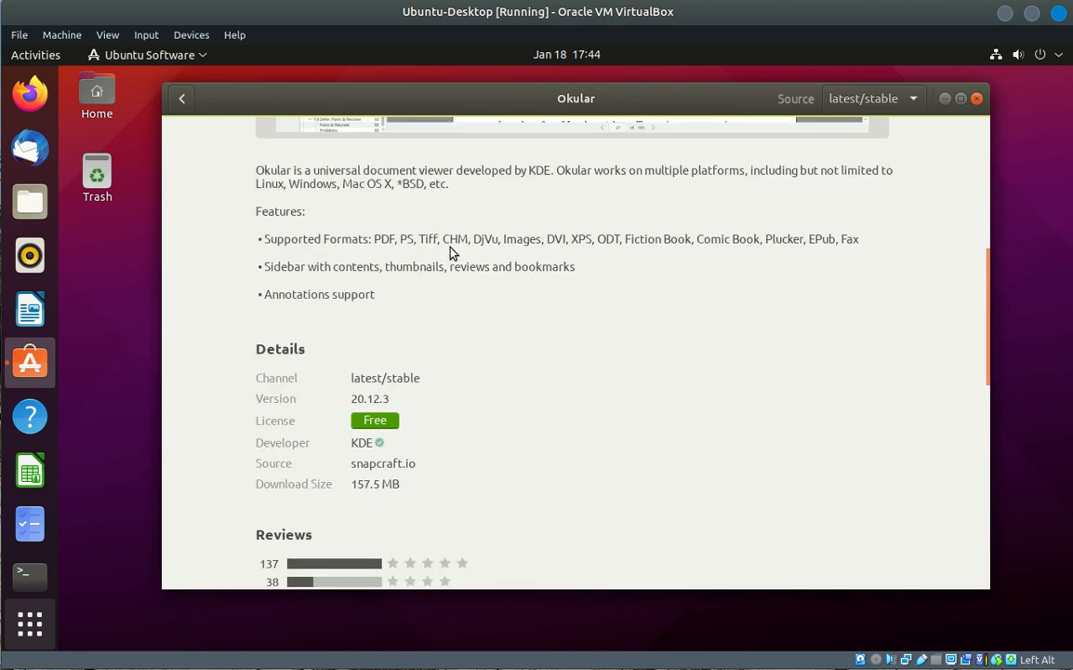
scroll(452, 252, "up", 5)
Step: Request Okular's installation again and check its status in the search results and the installed applications
left_click(297, 215)
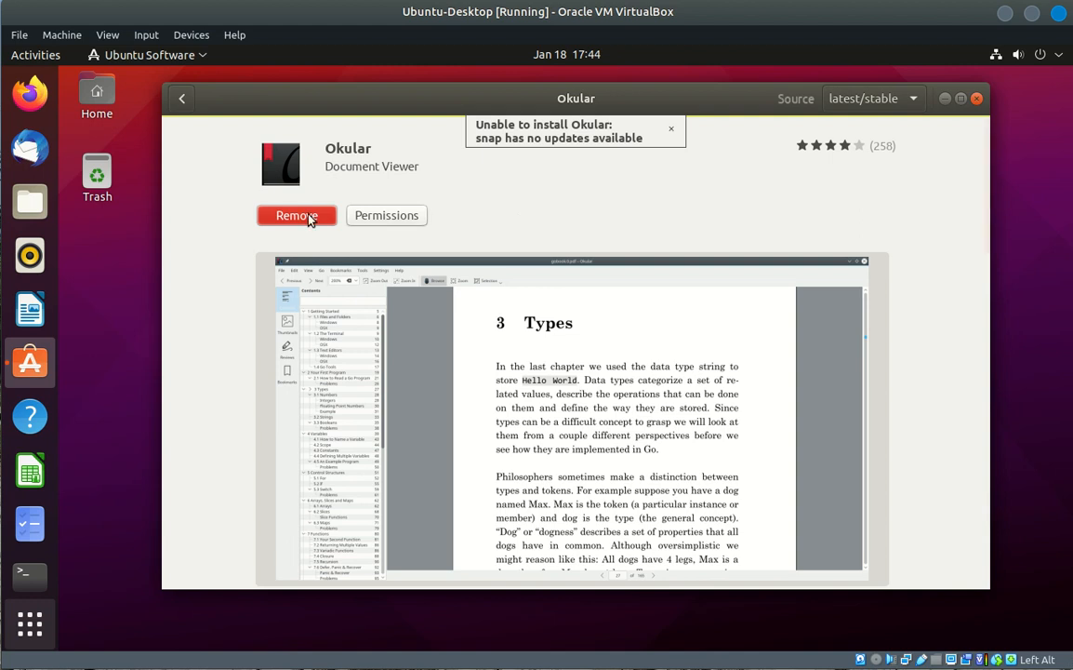
left_click(185, 103)
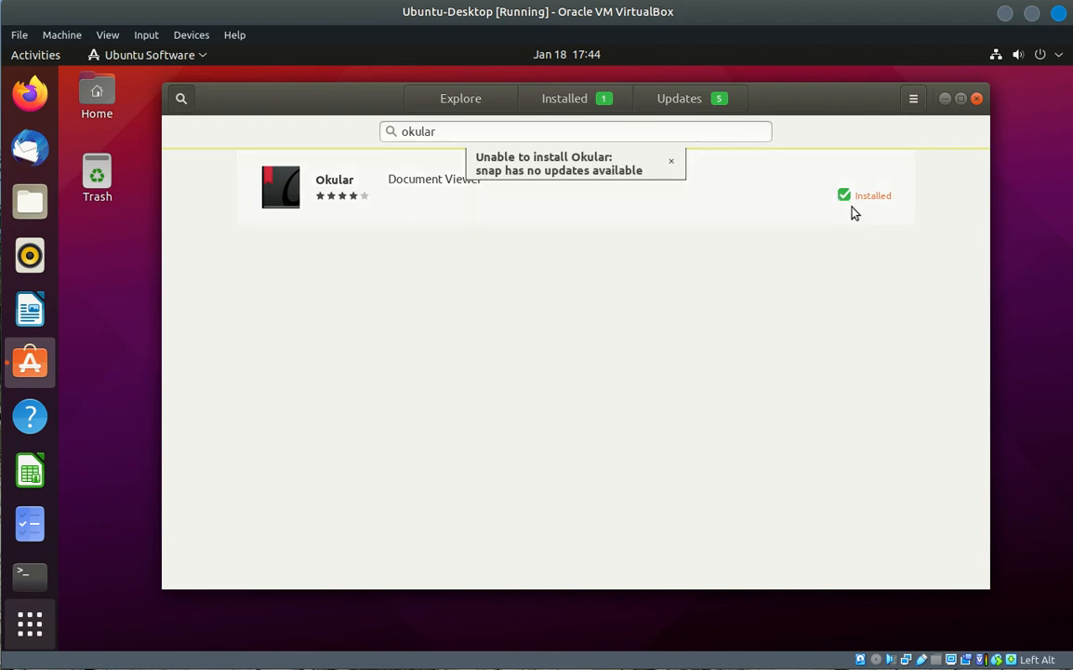
left_click(563, 102)
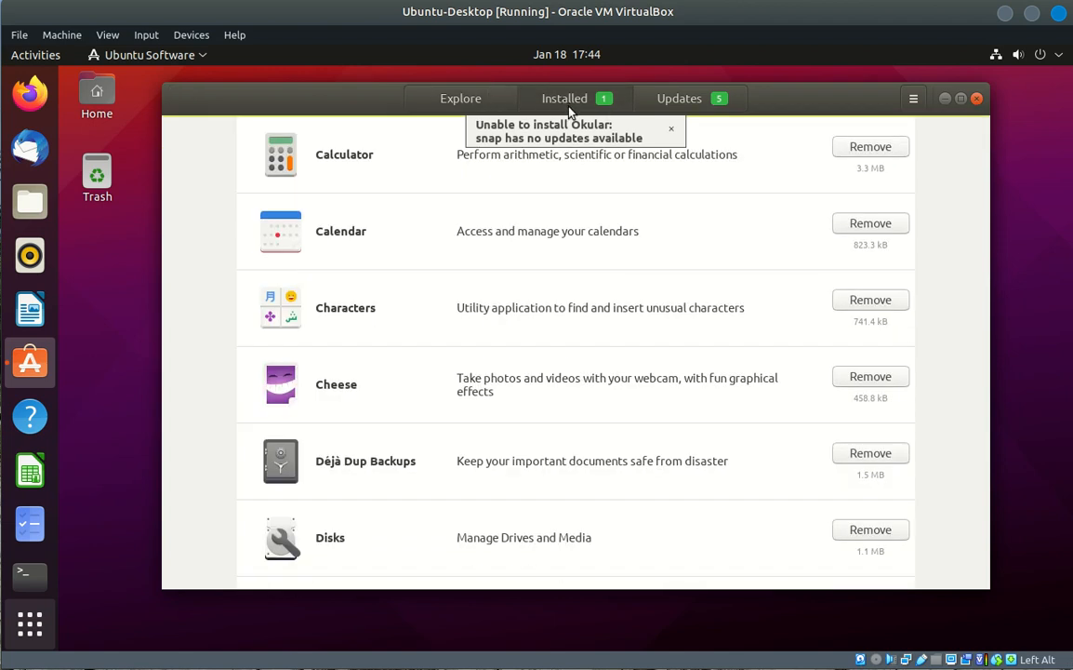
Step: Launch Okular by searching the desktop applications for "ok" and minimize the Ubuntu Software window
left_click(106, 347)
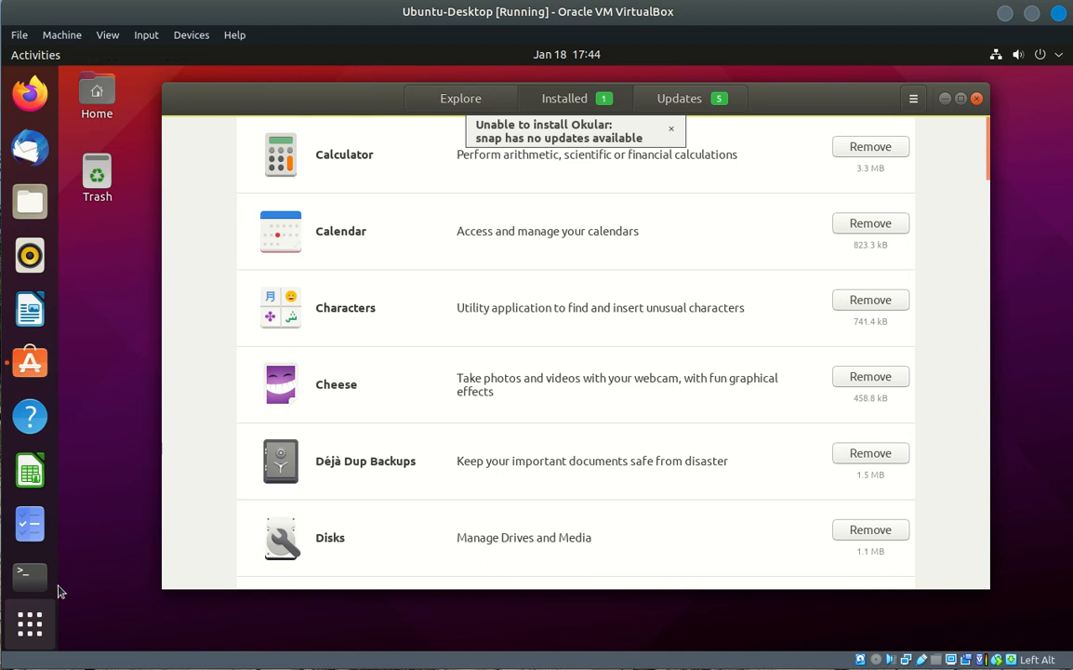
left_click(37, 628)
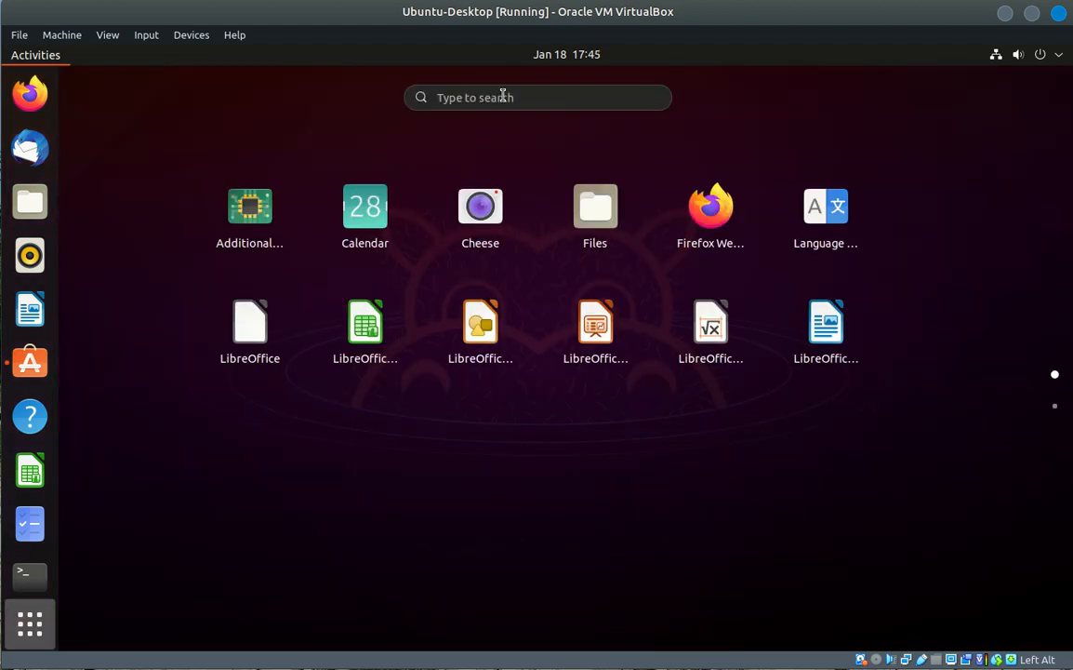
type("ok")
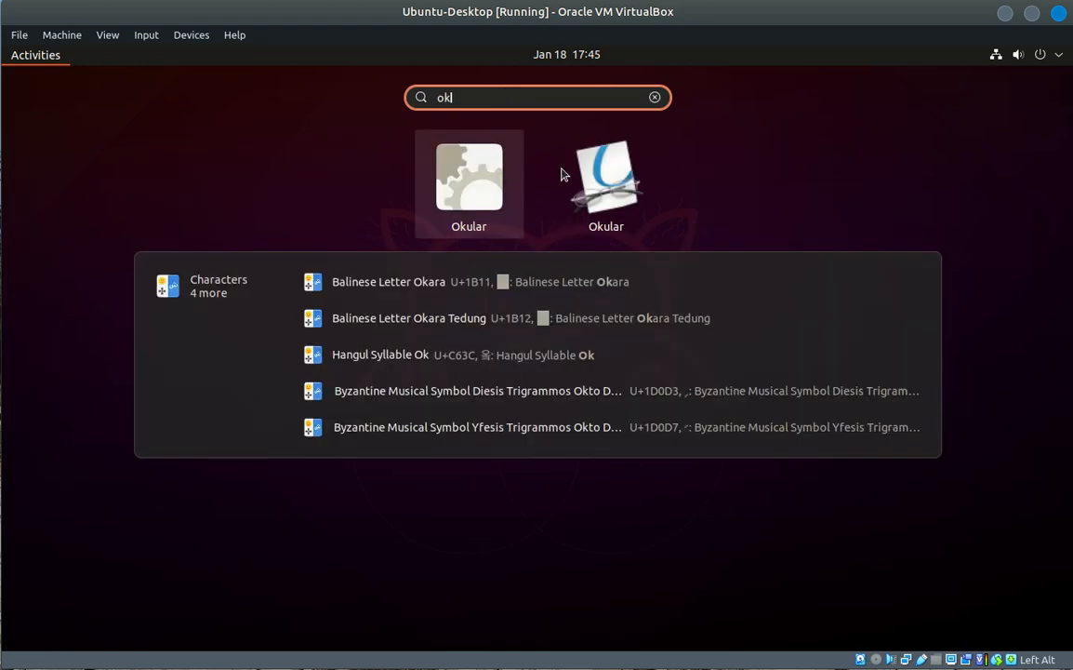
left_click(612, 189)
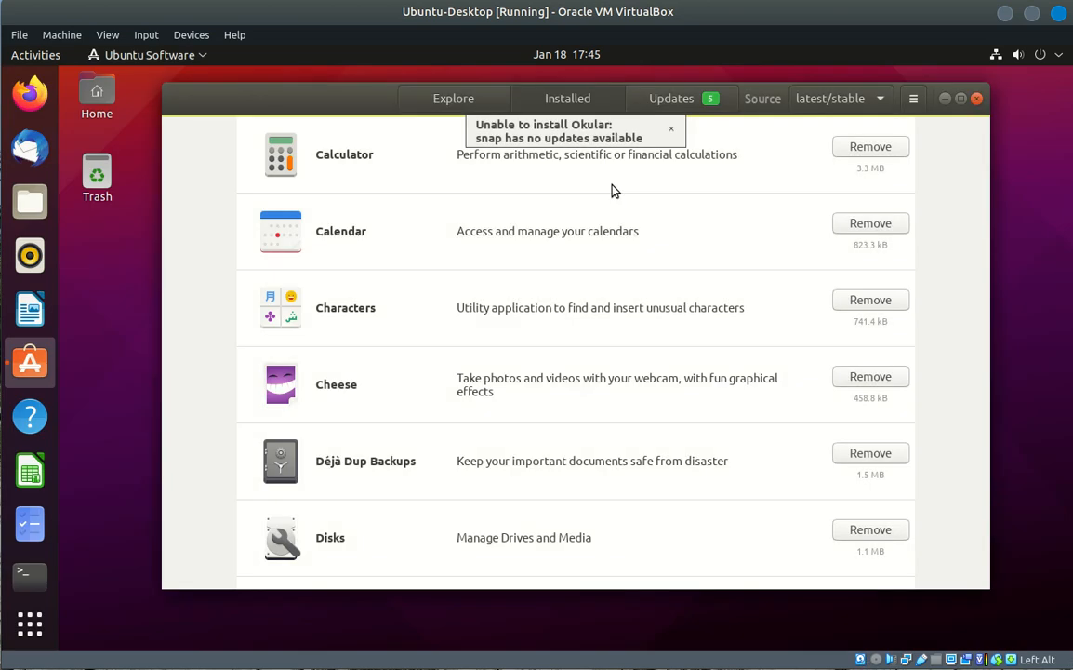
left_click(945, 99)
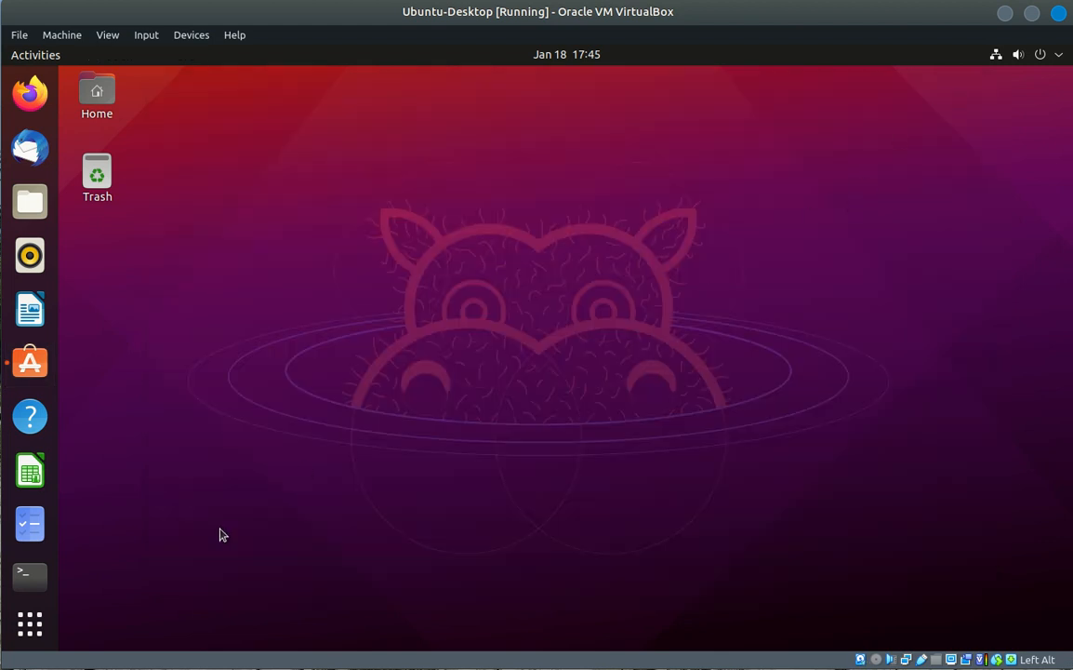
Step: Bring up Okular through an application search for "oku", view its window maximized and close it
left_click(30, 625)
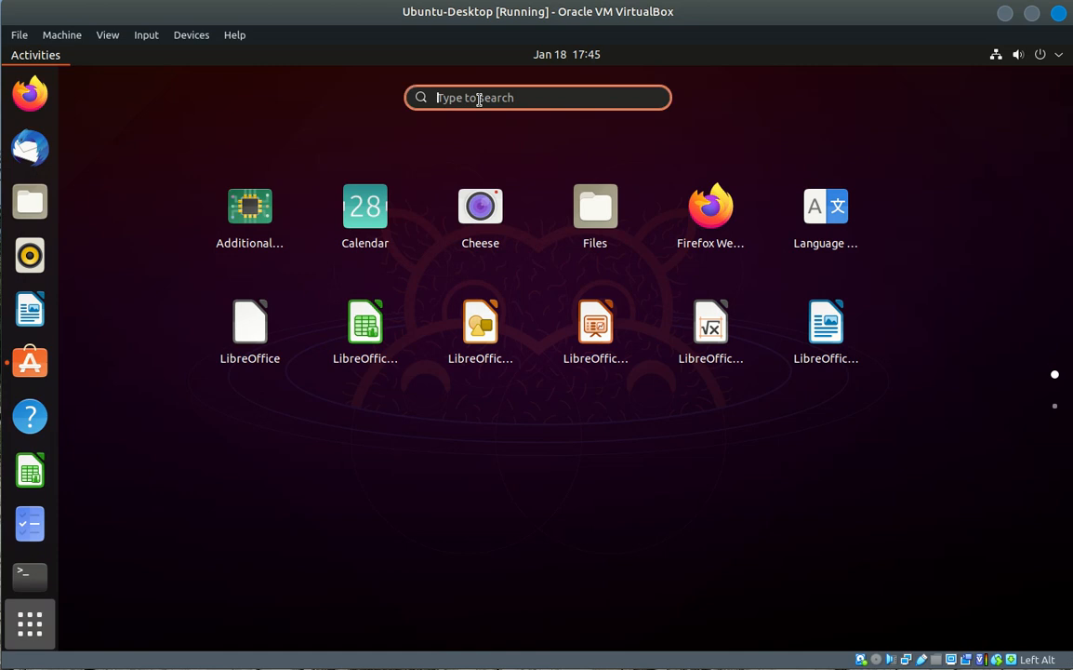
type("oku")
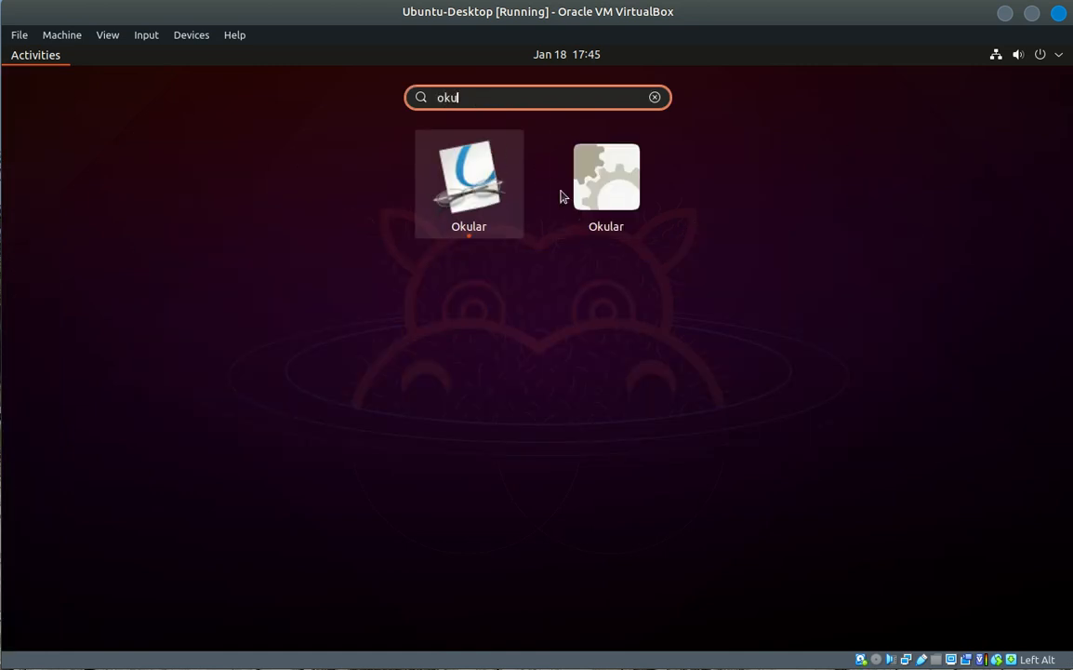
left_click(480, 194)
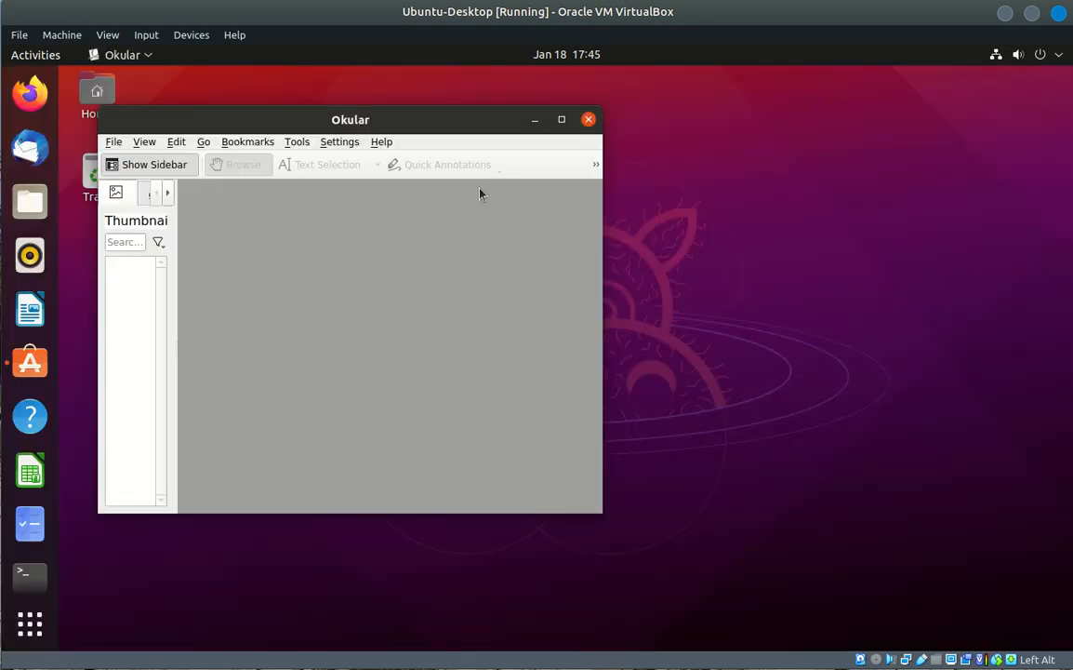
left_click(561, 120)
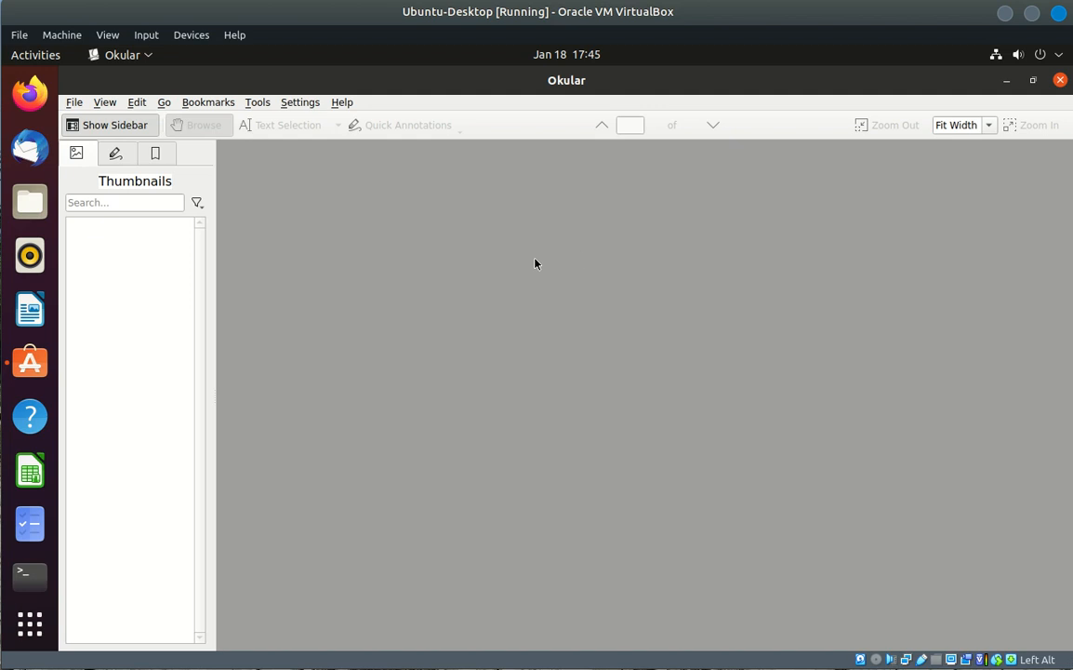
left_click(1060, 80)
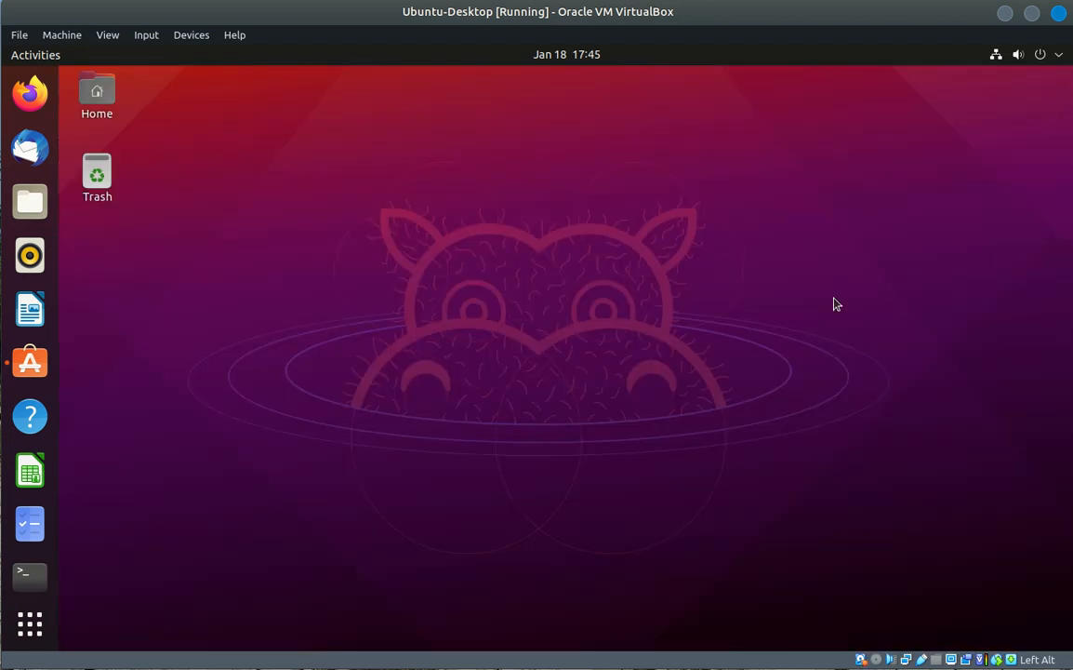